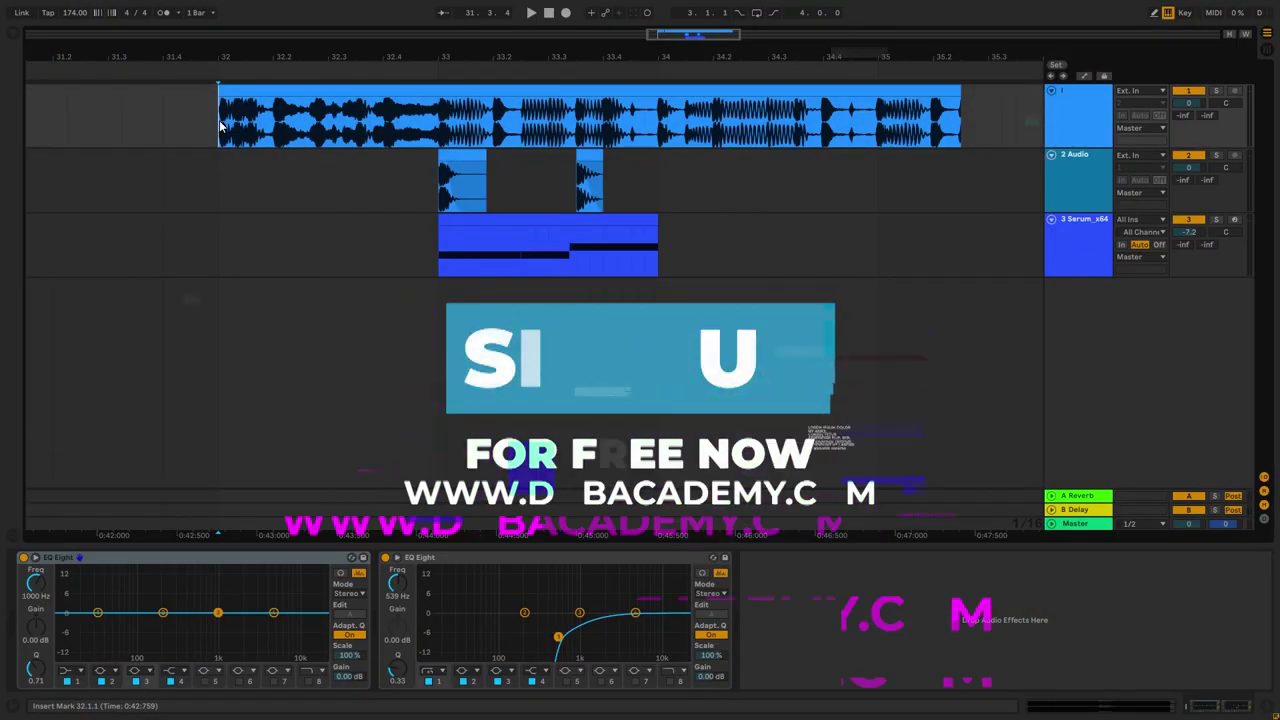
Step: Solo the first audio track and play its reference clip, comparing it with the soloed Serum track
click(1086, 121)
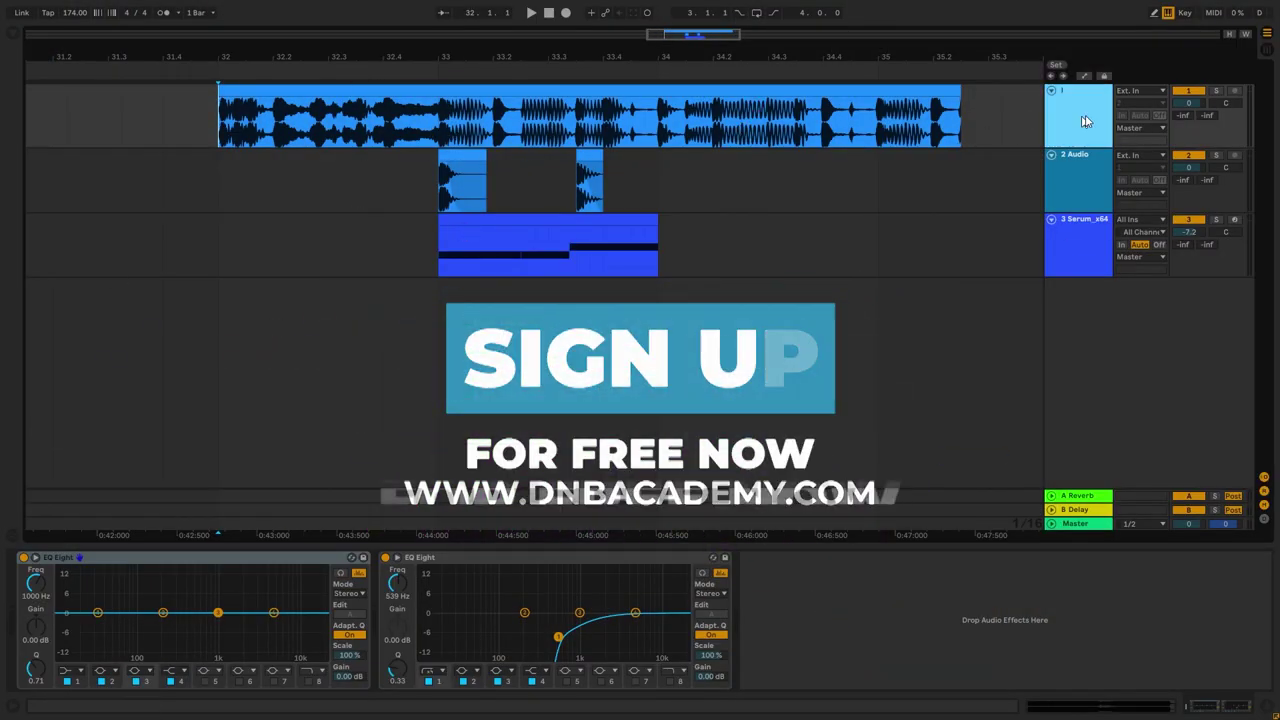
click(1217, 93)
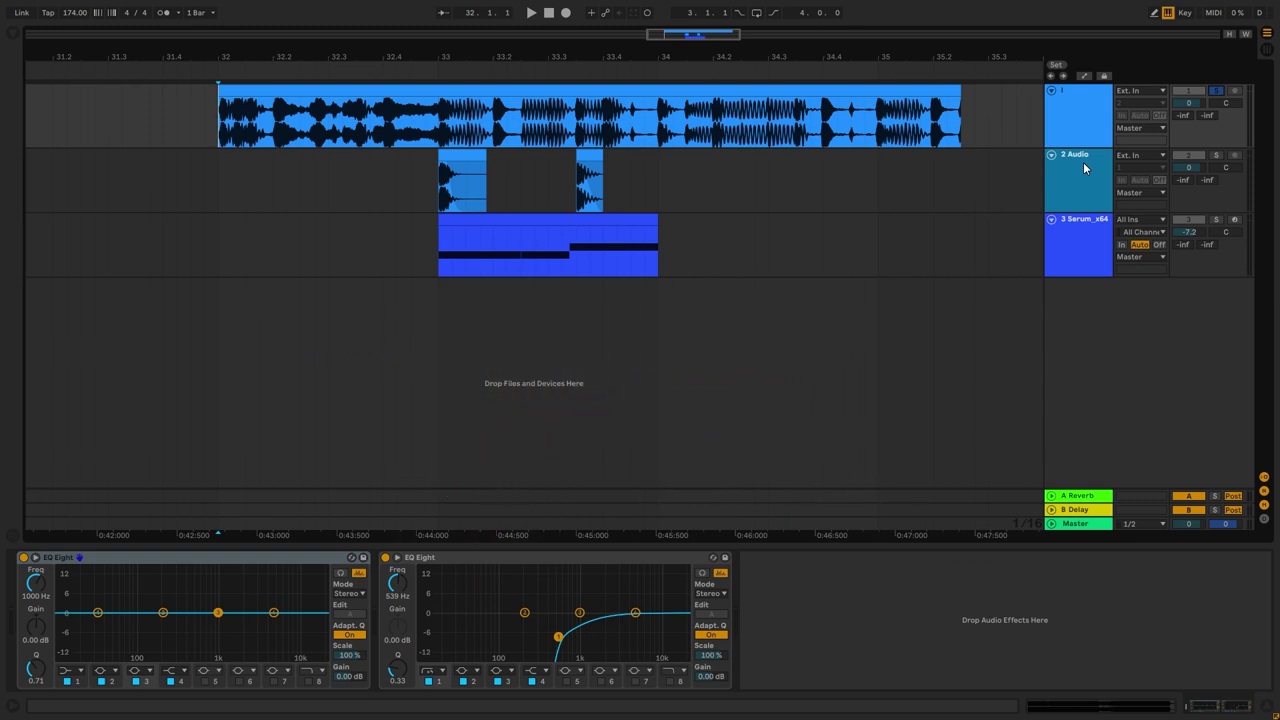
click(224, 125)
key(space)
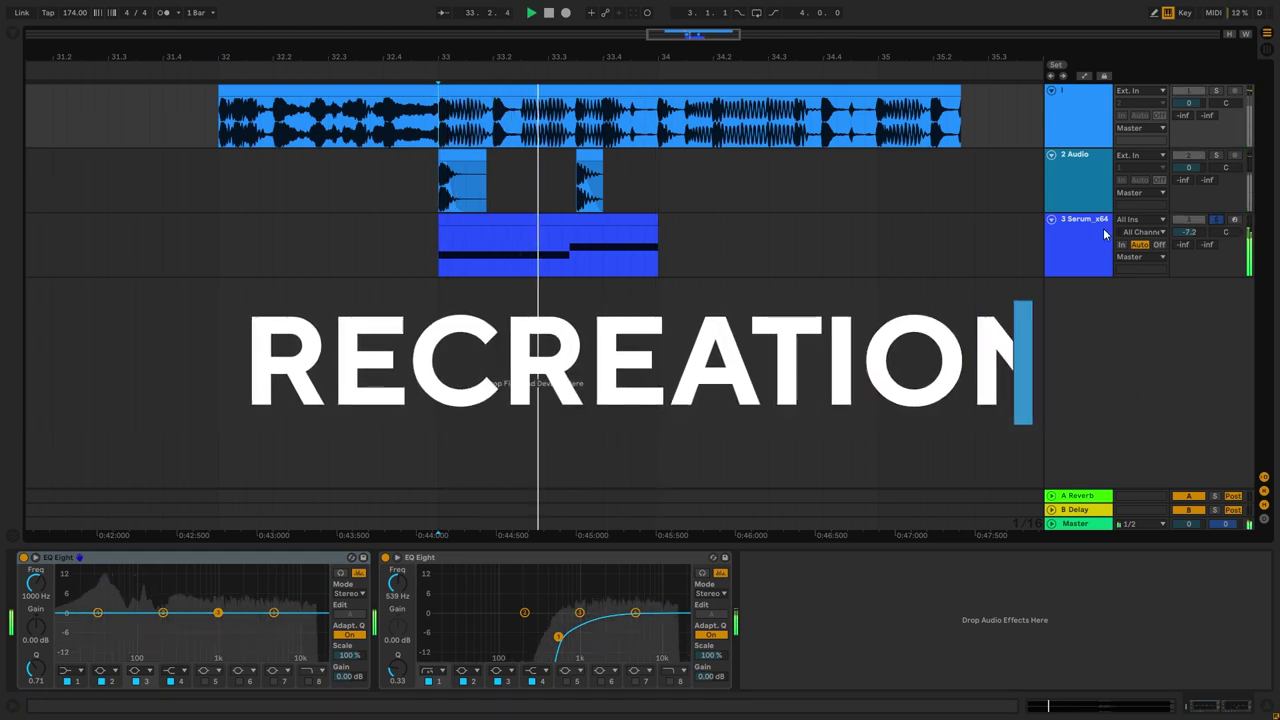
click(1105, 233)
key(space)
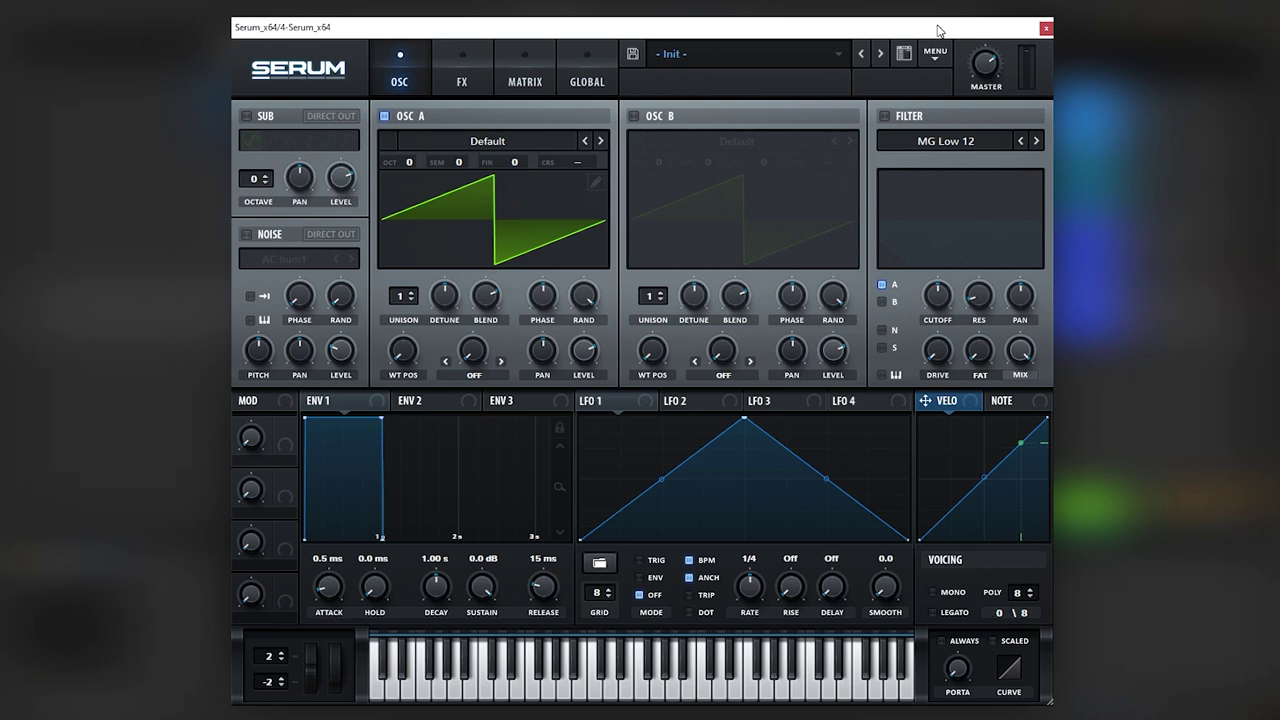
Step: Enable the sub oscillator and load the Basic Shapes wavetable into Osc A
click(264, 114)
click(487, 141)
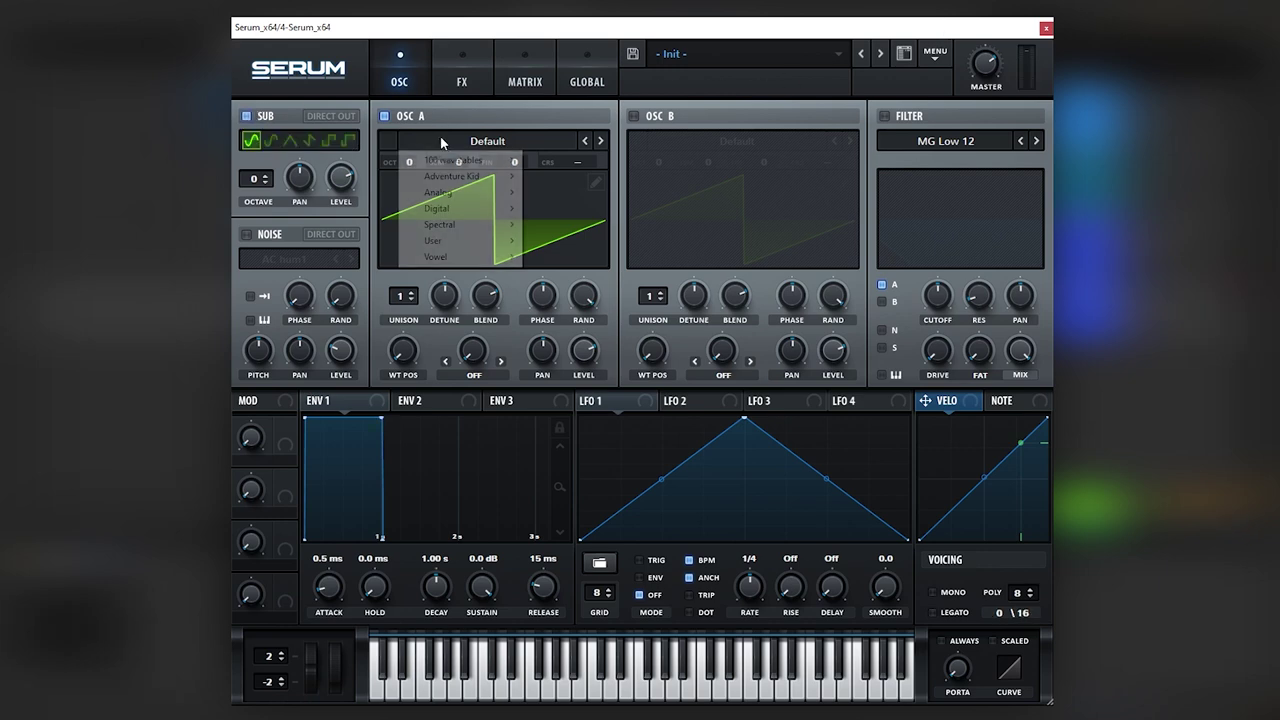
mouse_move(470, 192)
click(555, 262)
Step: Enable Osc B and load the Monster 2 [SL] wavetable into it
click(633, 116)
click(737, 141)
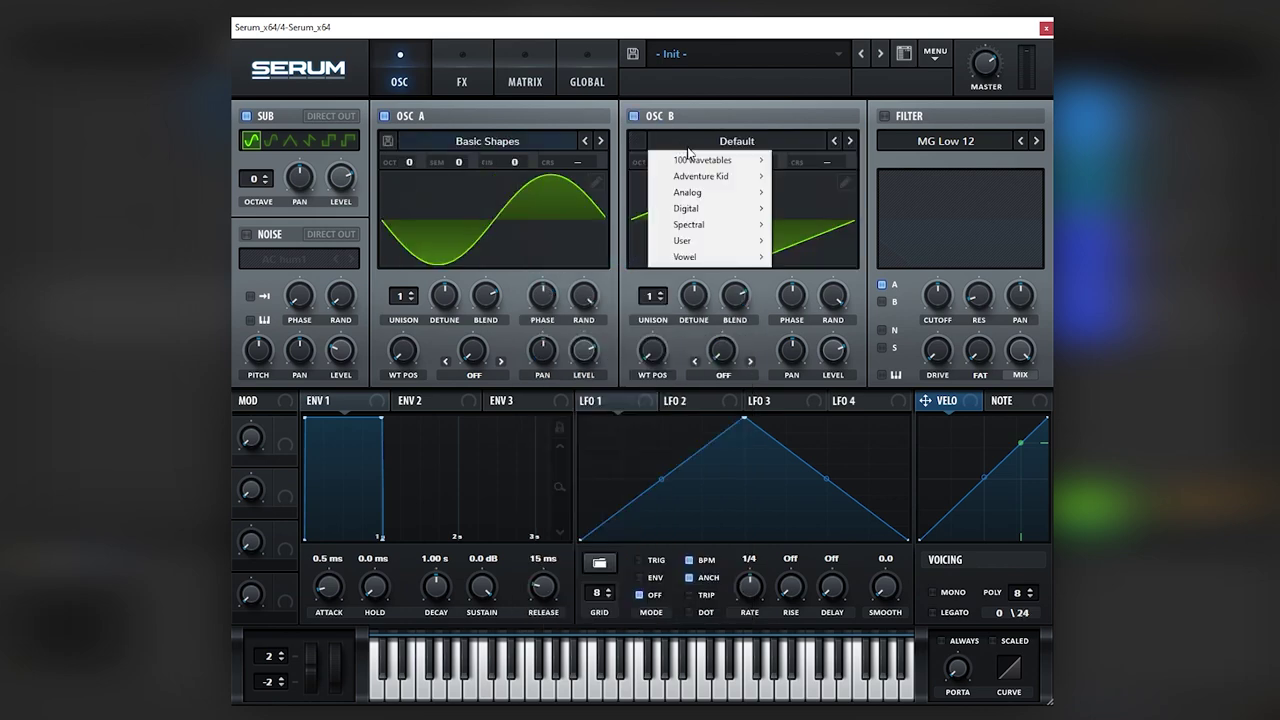
mouse_move(720, 226)
click(822, 334)
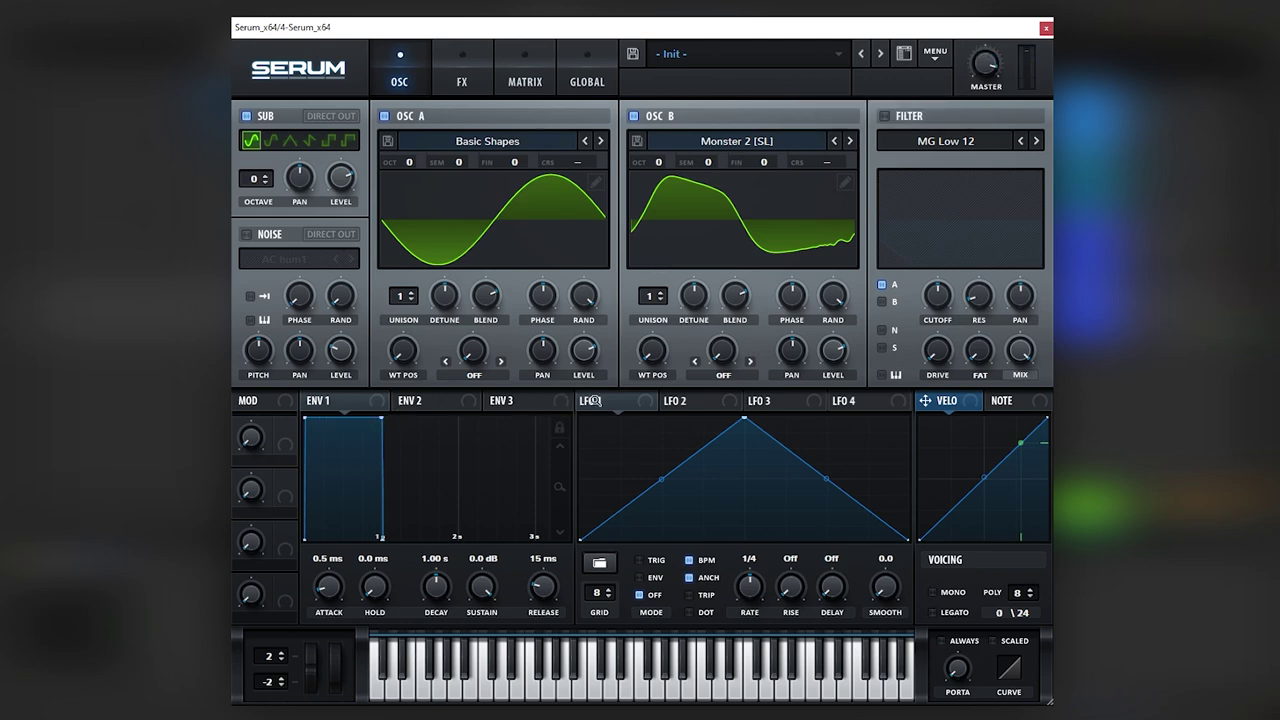
Step: Enable the noise oscillator with AC hum1 and modulate the Osc A, noise and sub levels with LFO 1 in ENV mode
drag(594, 401, 583, 350)
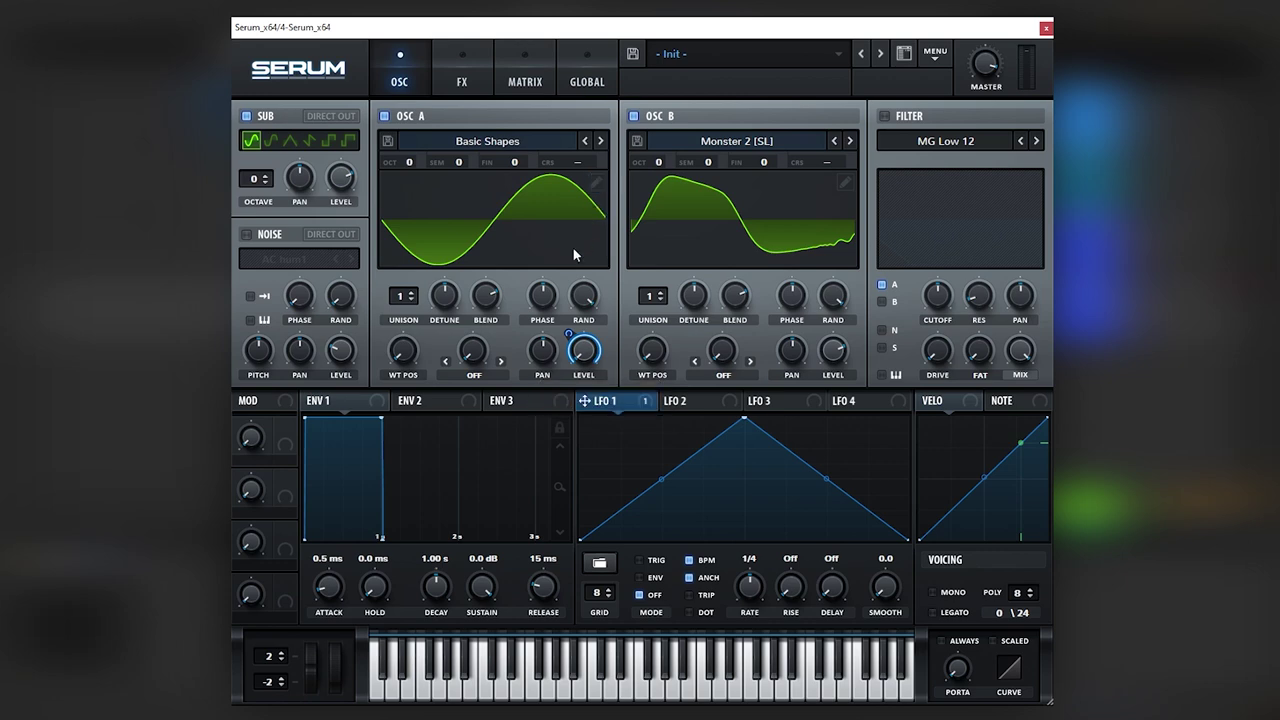
click(247, 235)
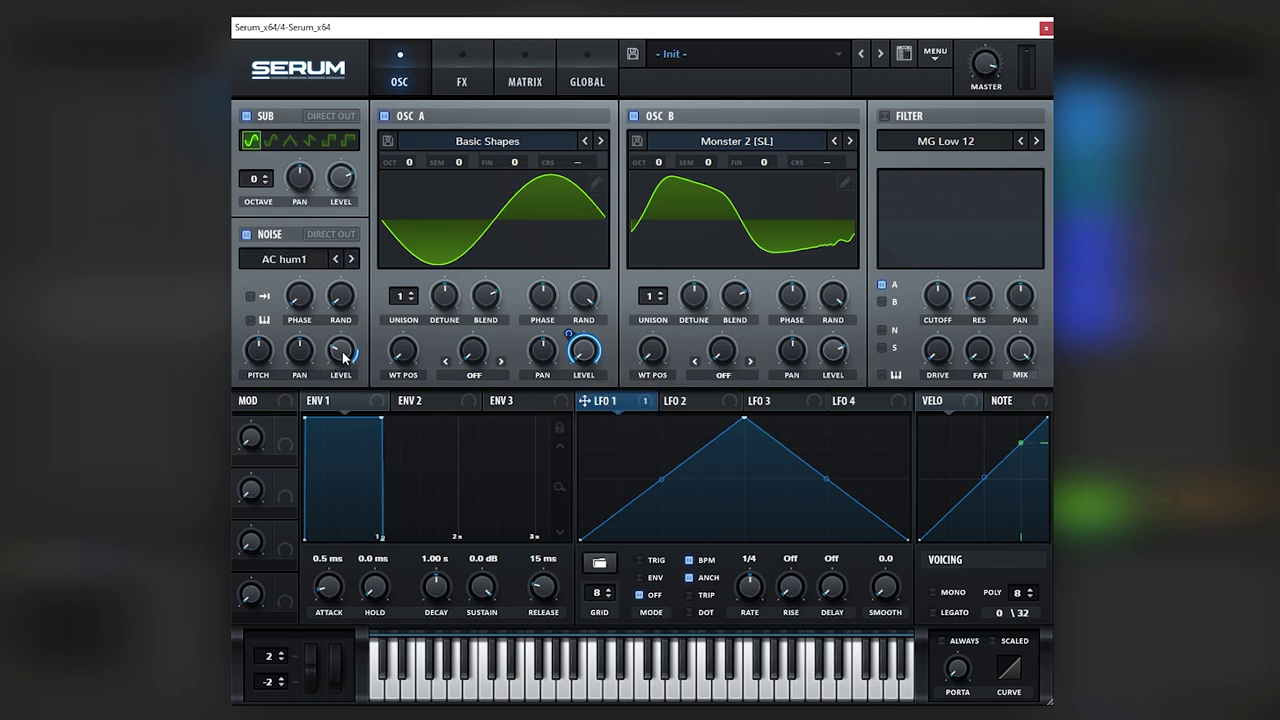
drag(343, 357, 340, 357)
mouse_move(330, 183)
mouse_down()
mouse_move(344, 134)
mouse_move(342, 163)
mouse_up()
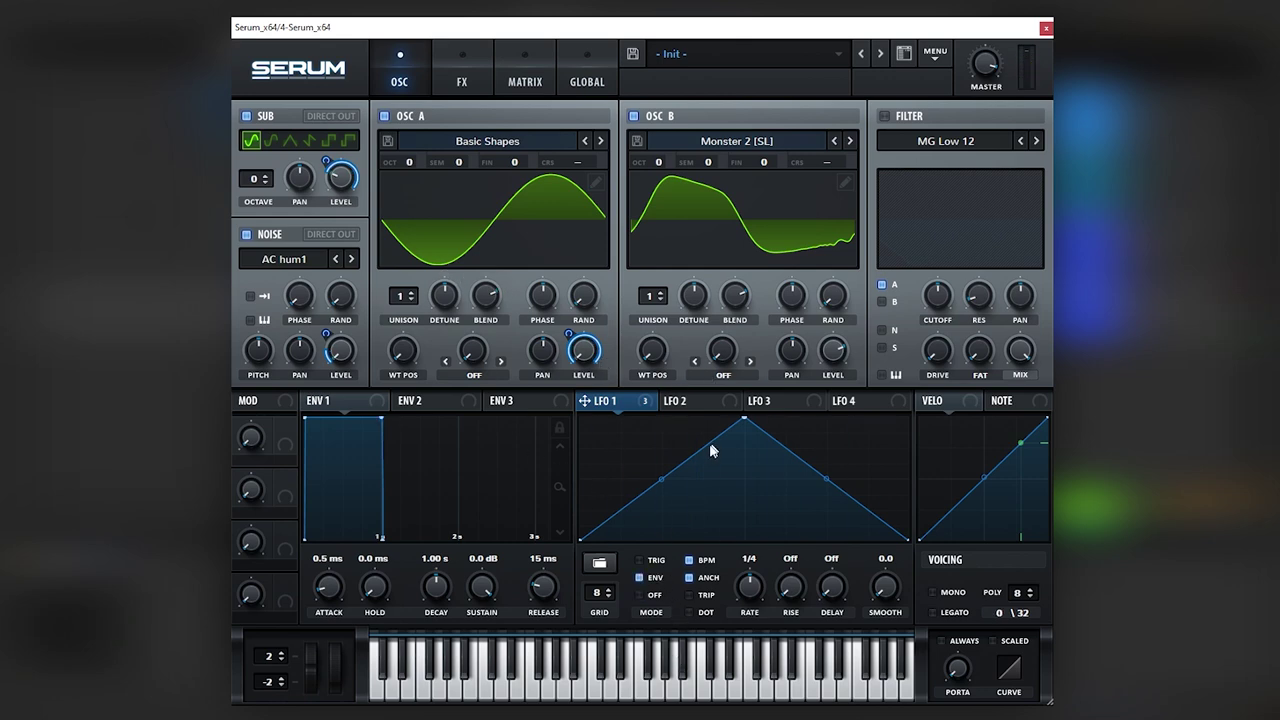
Step: Bow LFO 1's rising slope upward and move its peak slightly later in the cycle
drag(671, 473, 670, 432)
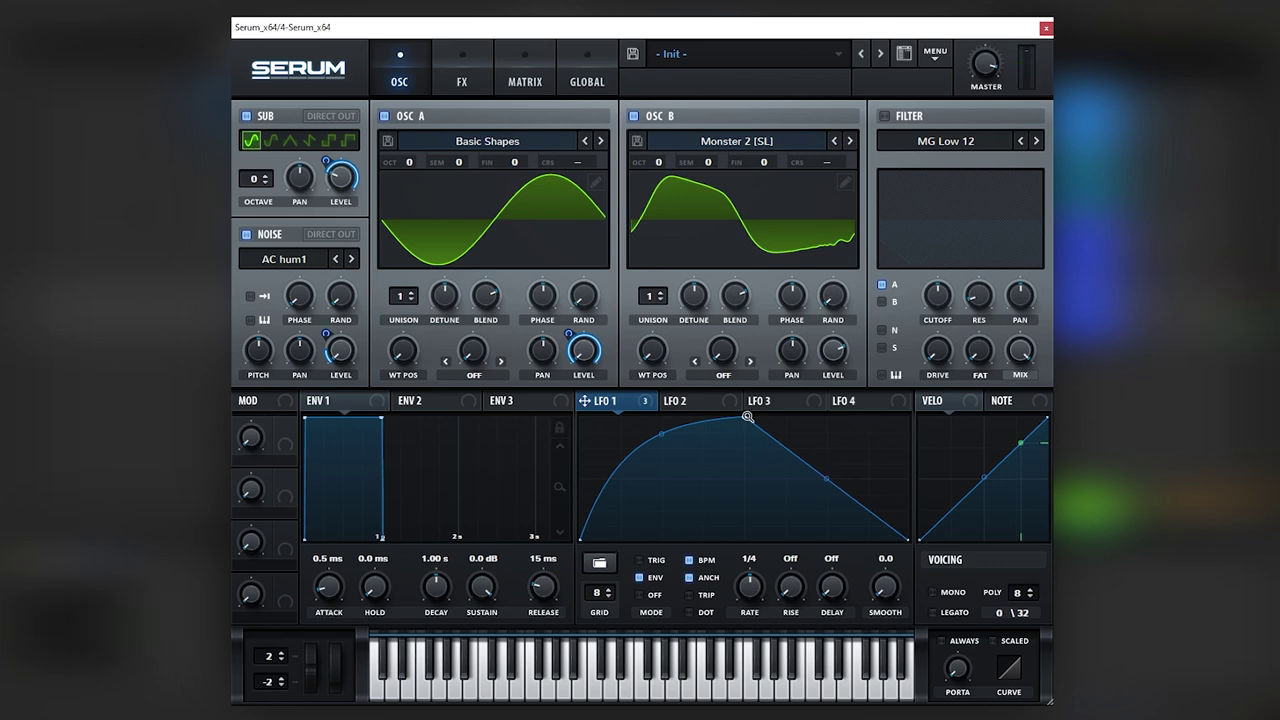
drag(740, 423, 775, 411)
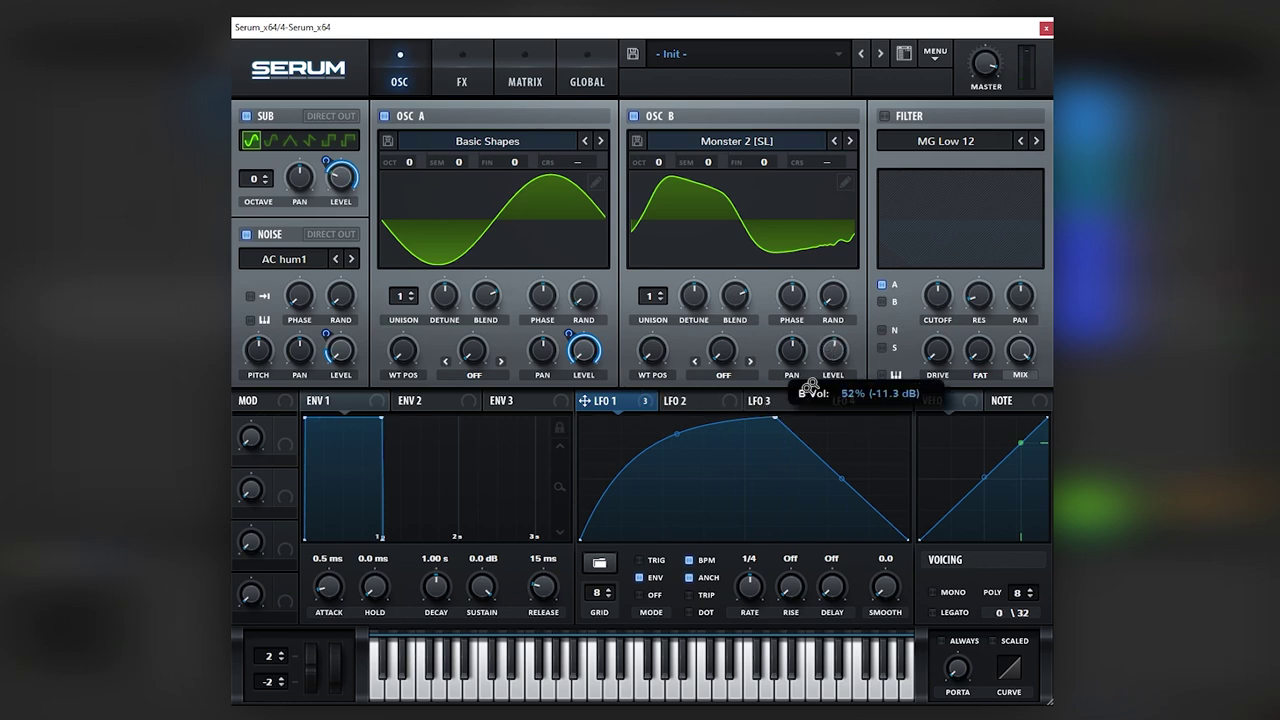
Step: Set Osc A's warp mode to FM (from B) and raise the warp amount above 21%
click(474, 375)
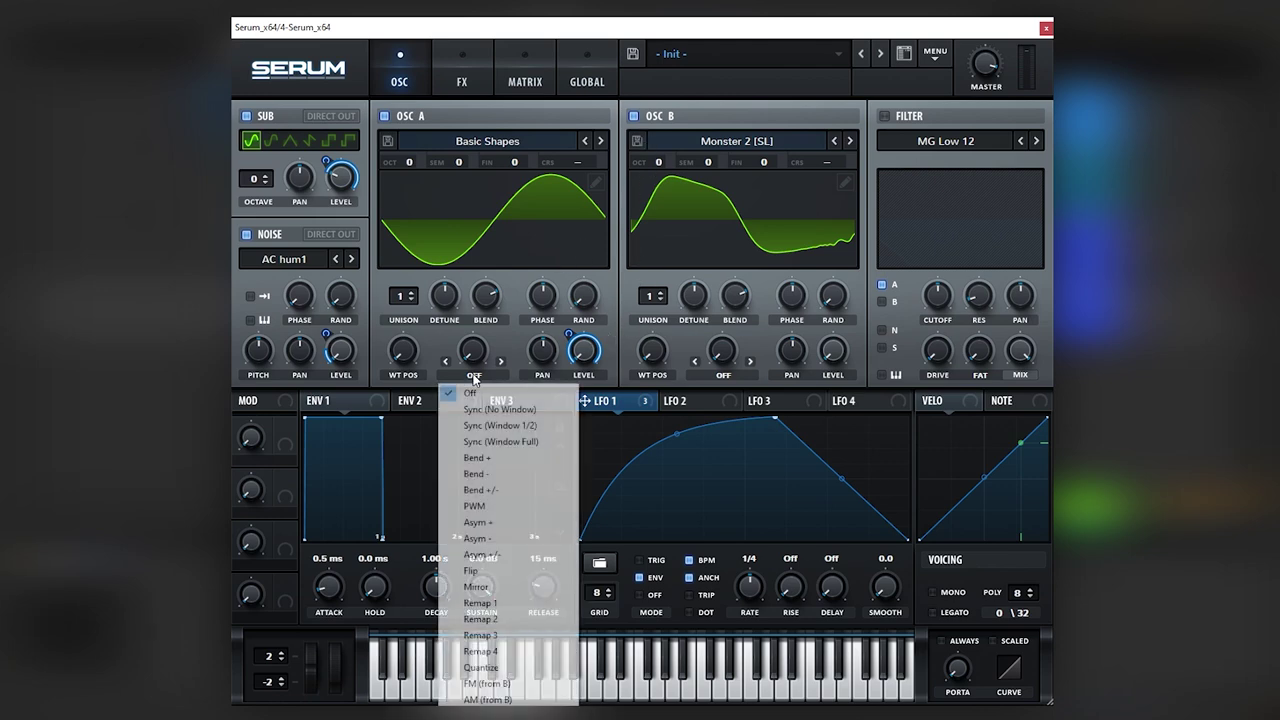
click(500, 684)
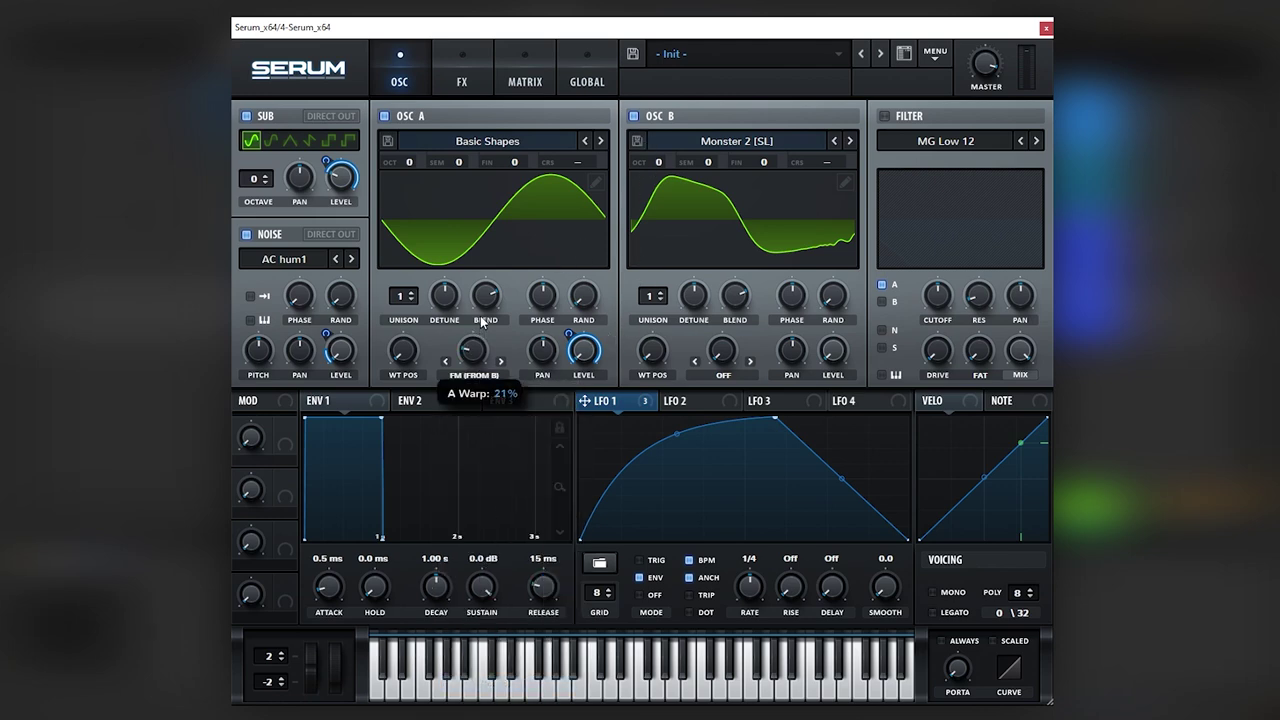
drag(483, 320, 487, 292)
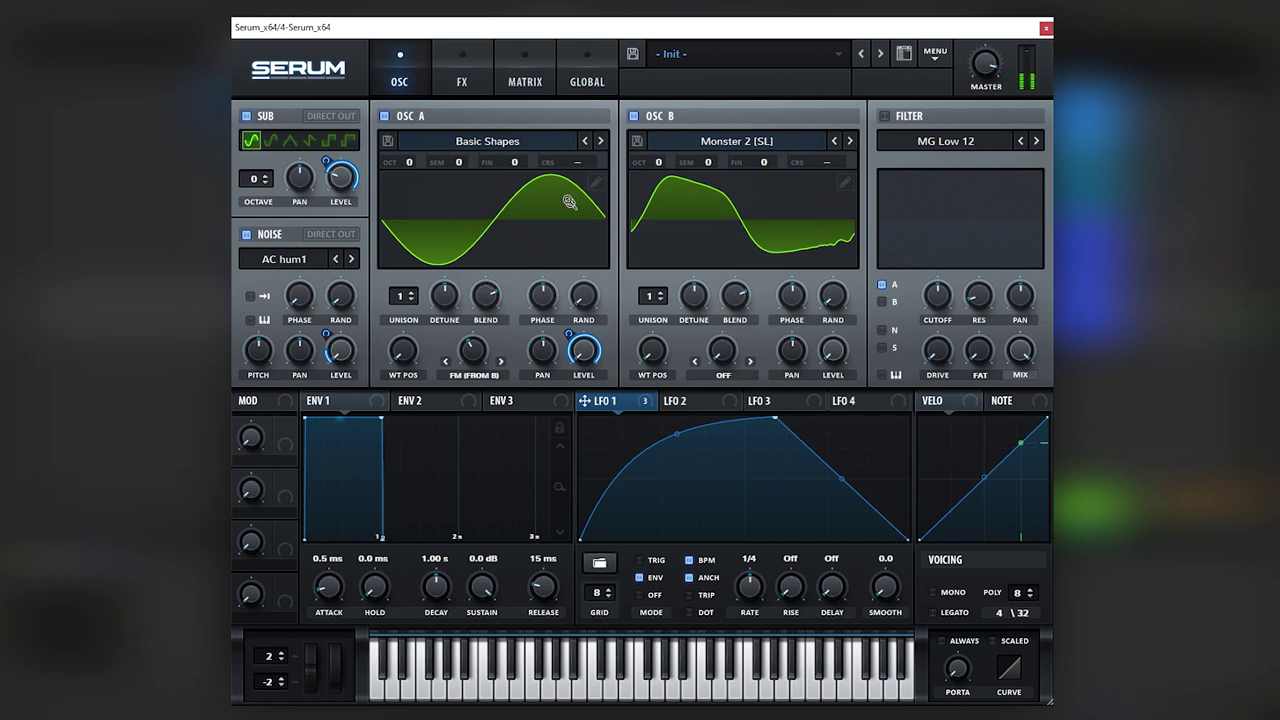
Step: Add Tube distortion with drive at about 92%, and a Hyper effect with its mix at about 27%
click(461, 75)
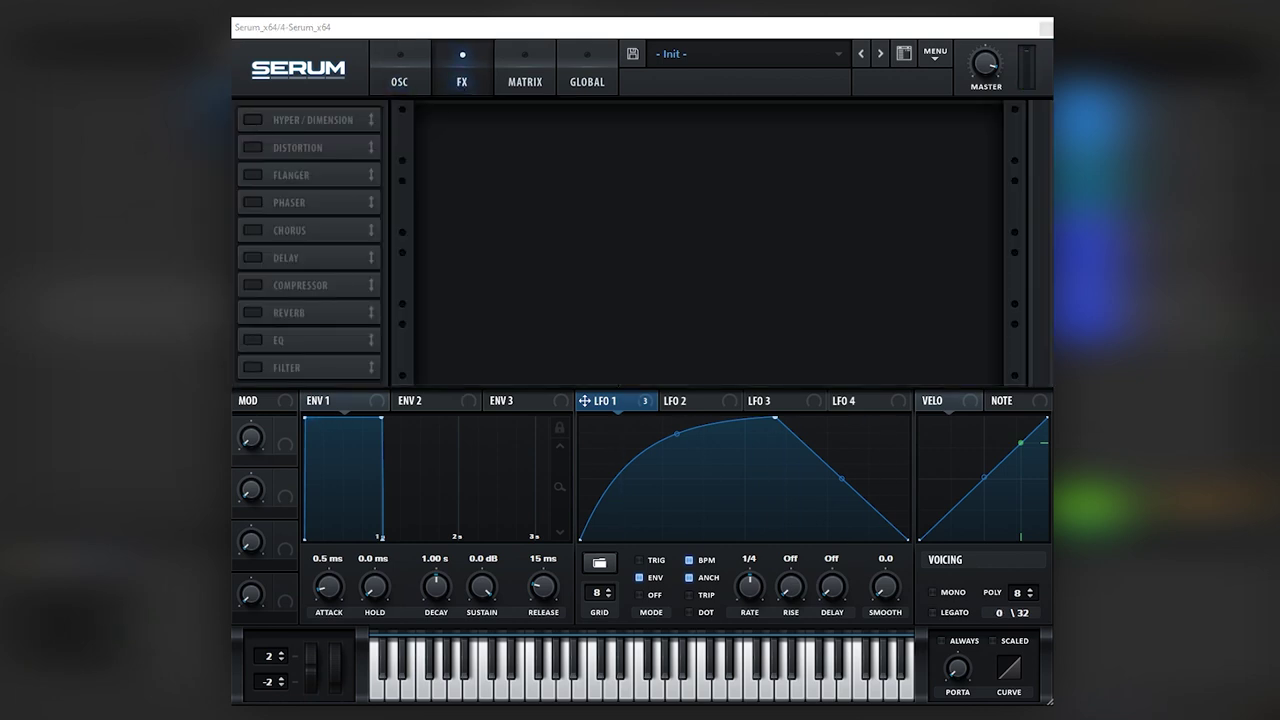
click(252, 147)
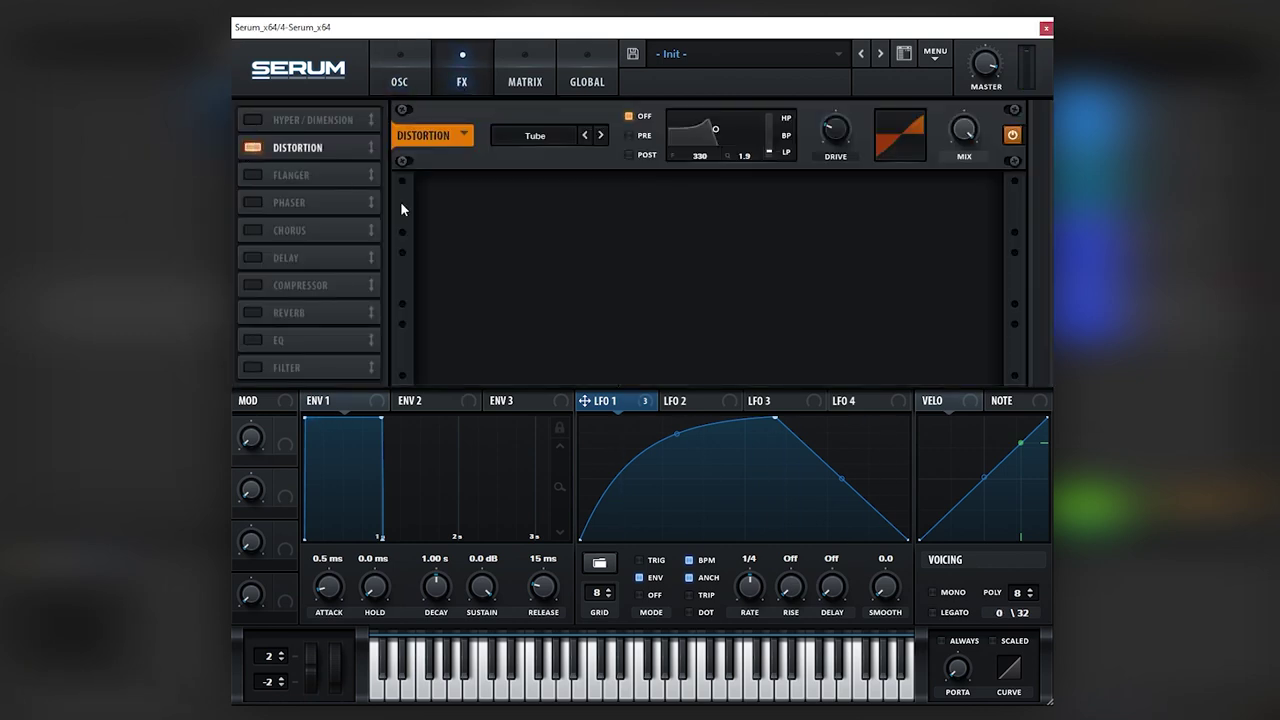
drag(840, 147, 878, 53)
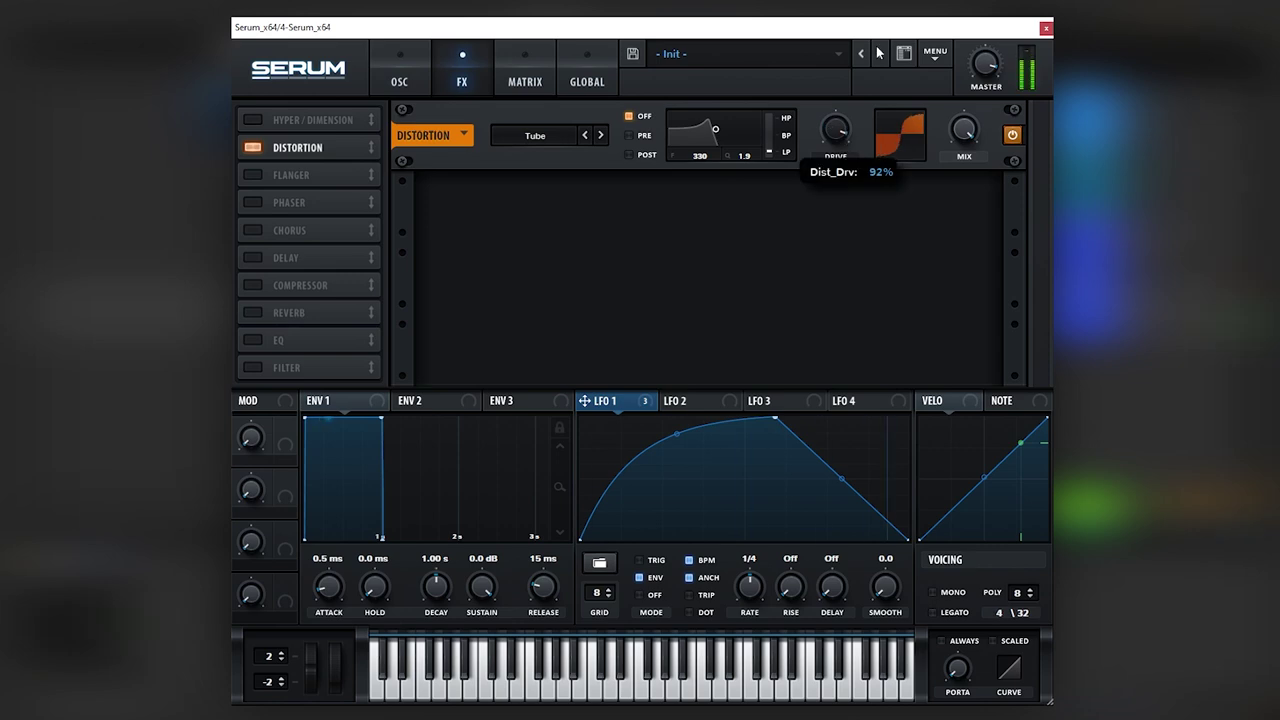
click(253, 119)
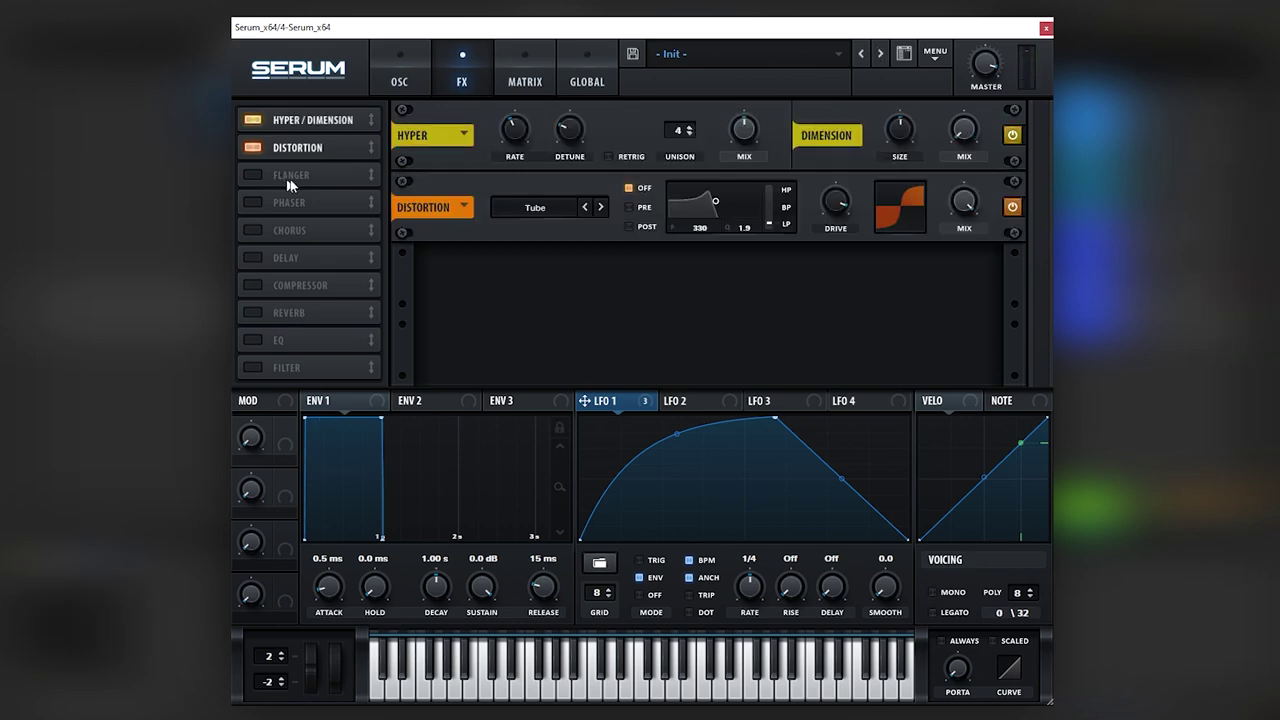
drag(735, 136, 727, 168)
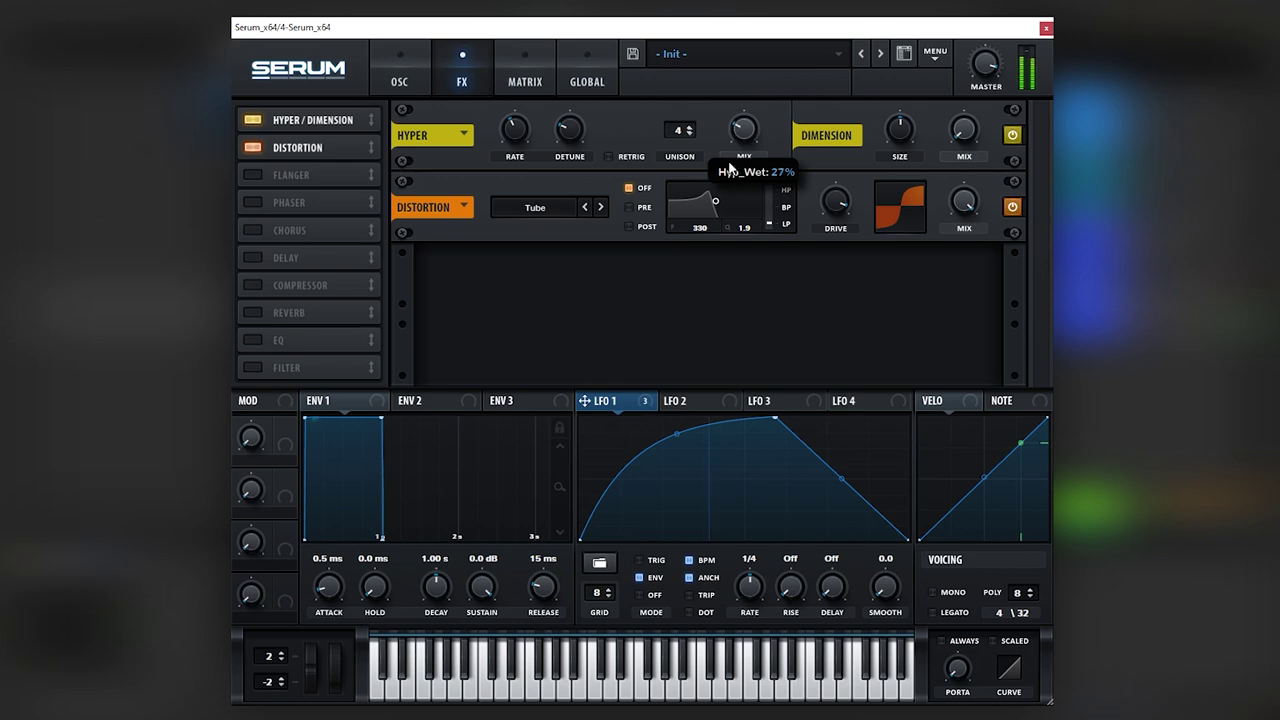
Step: Enable the compressor in multiband mode with a release of about 384 ms, and add a chorus effect
click(254, 285)
click(823, 300)
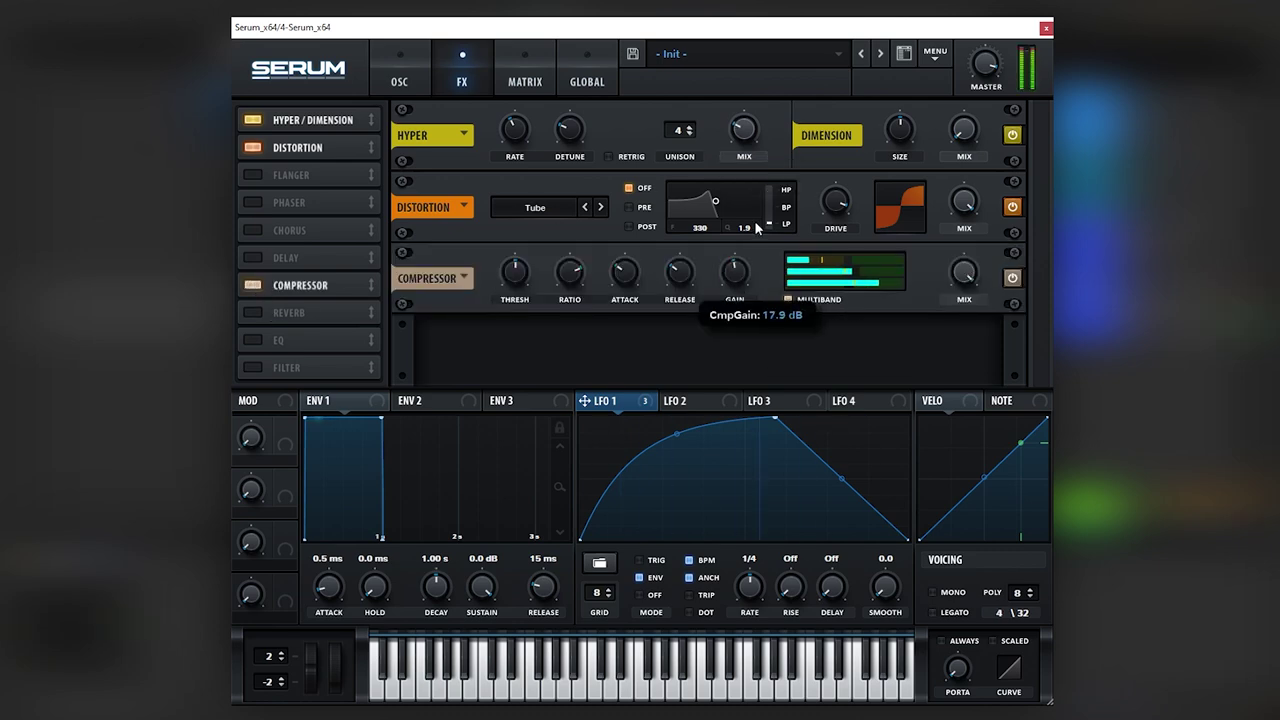
drag(672, 270, 690, 237)
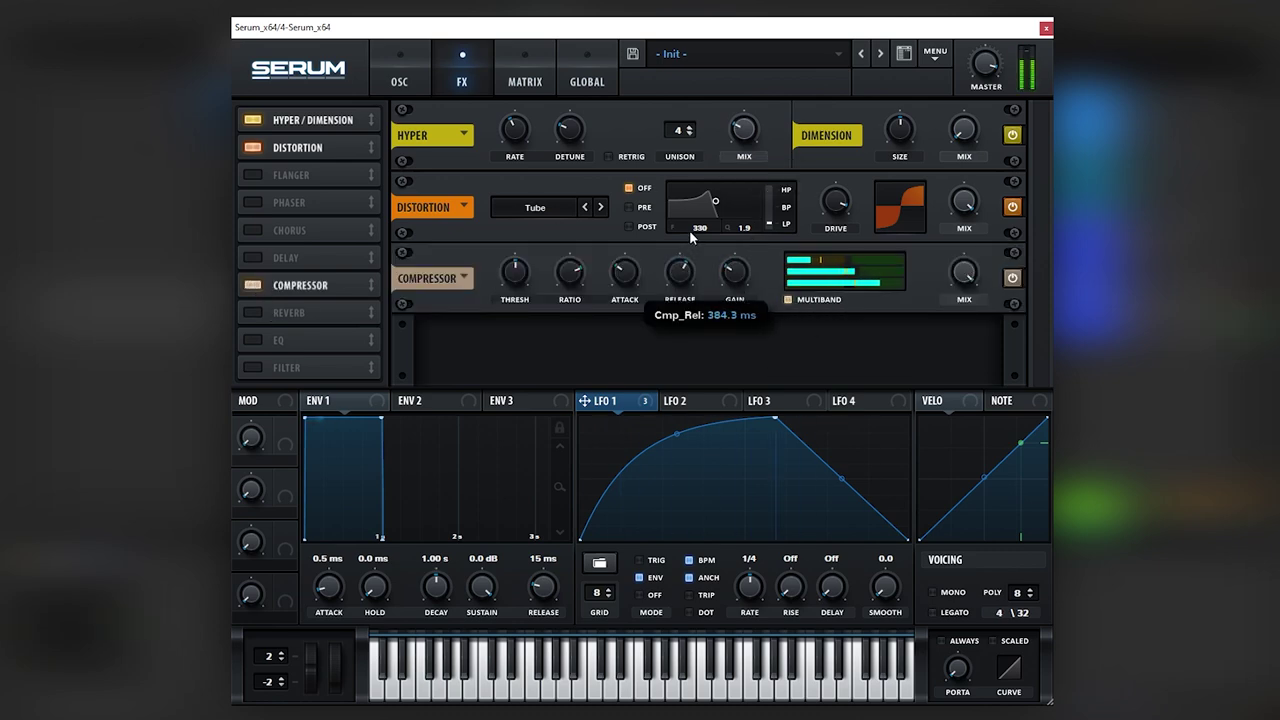
click(253, 231)
mouse_move(965, 272)
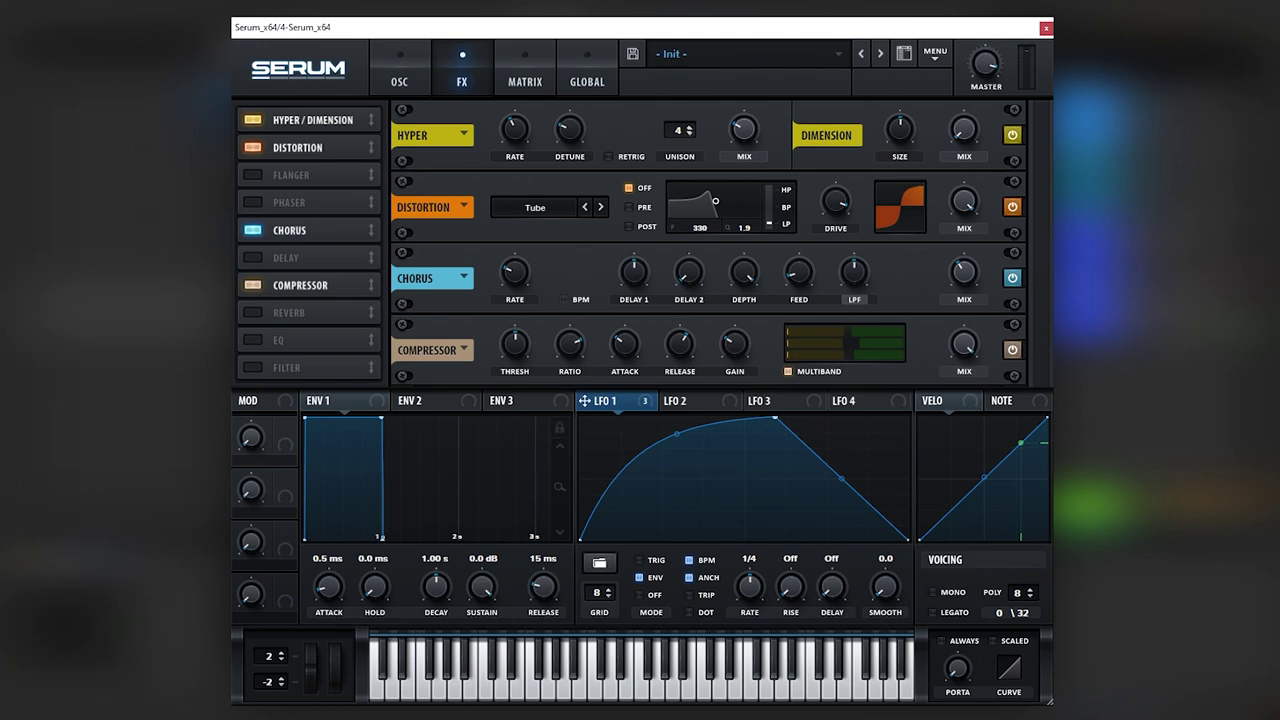
Step: Enable the effects filter, set its type to Combs, lower its cutoff and set its mix to about 37%
click(245, 368)
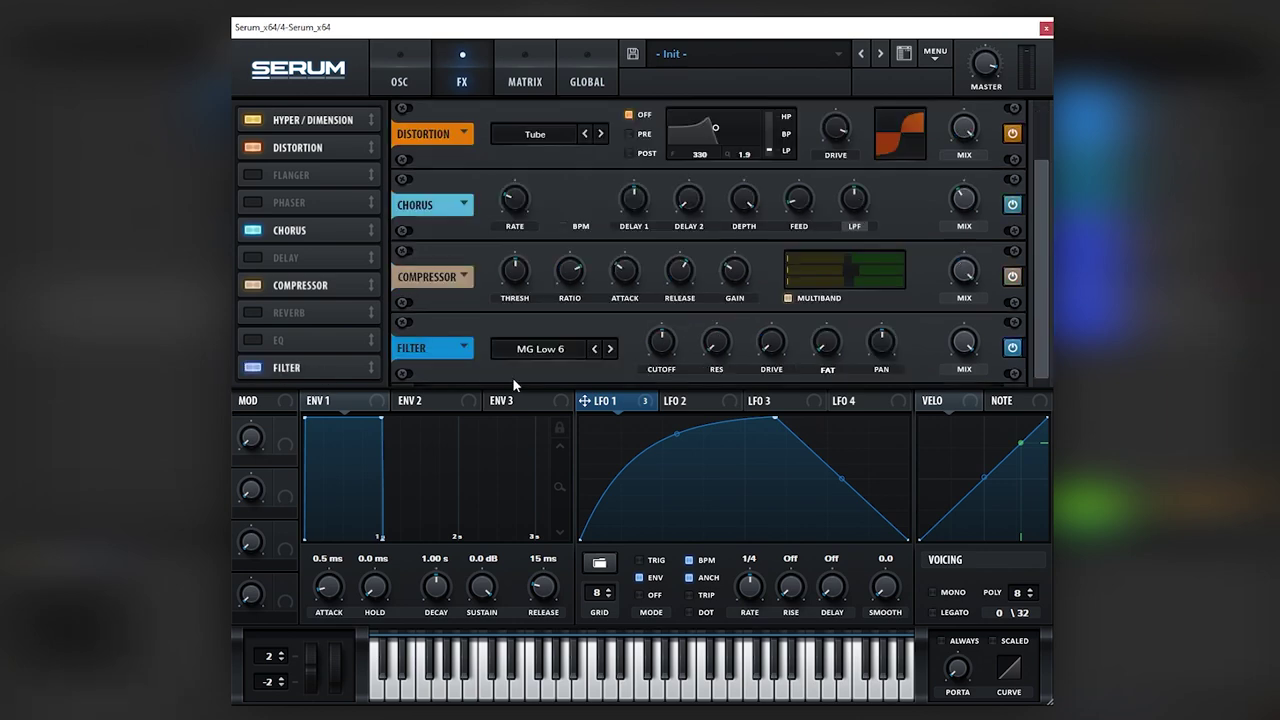
click(525, 349)
mouse_move(566, 416)
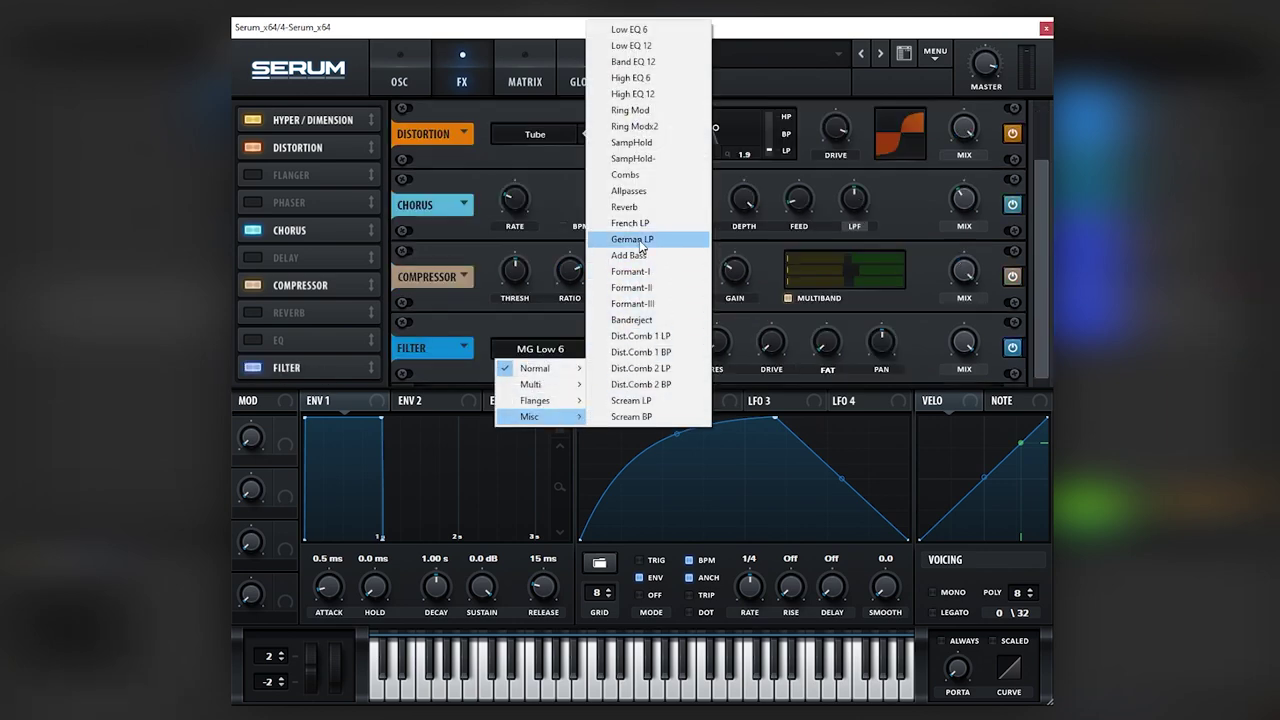
click(627, 174)
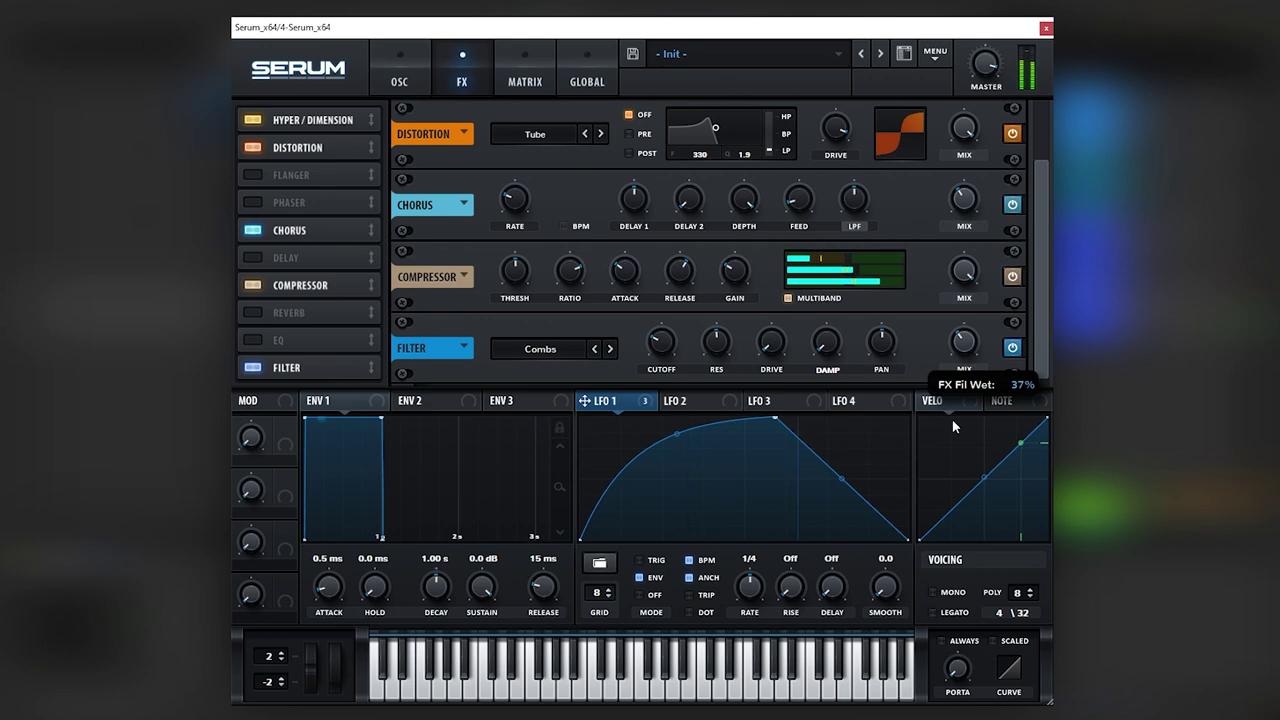
Step: Sweep Osc B's wavetable position and settle it on a harmonically richer frame near the middle of its range
click(400, 75)
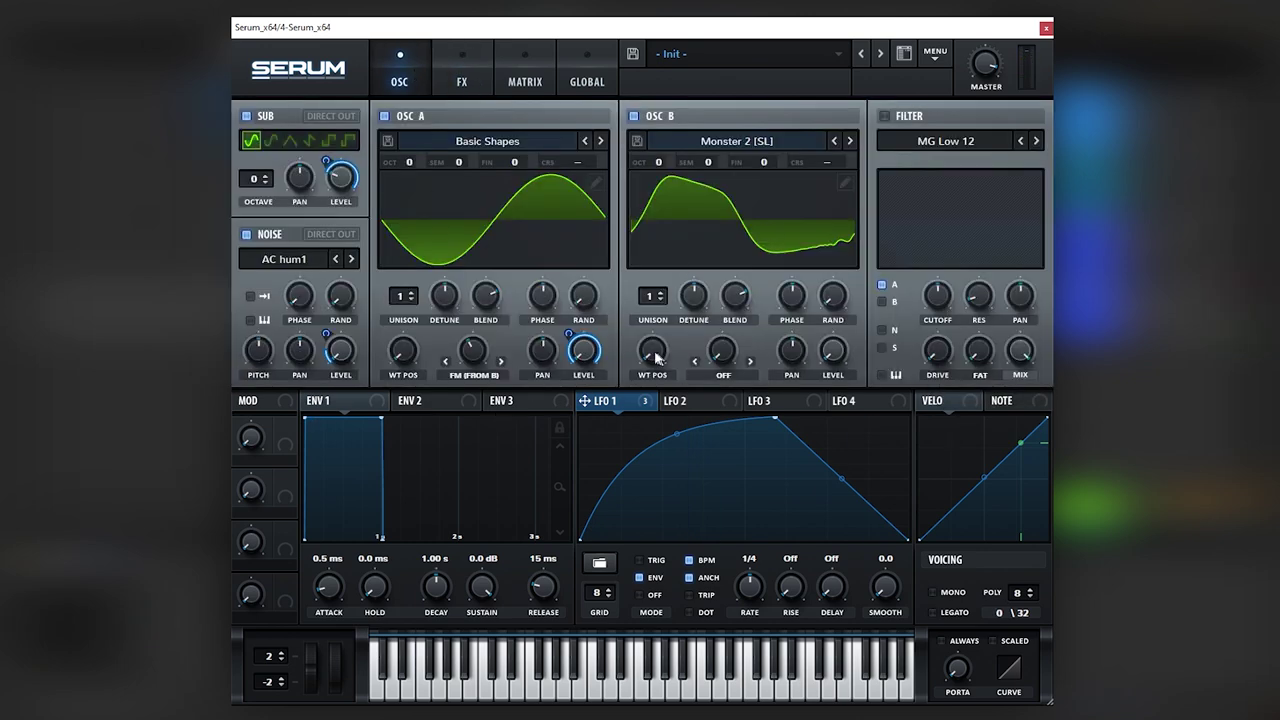
drag(655, 357, 680, 259)
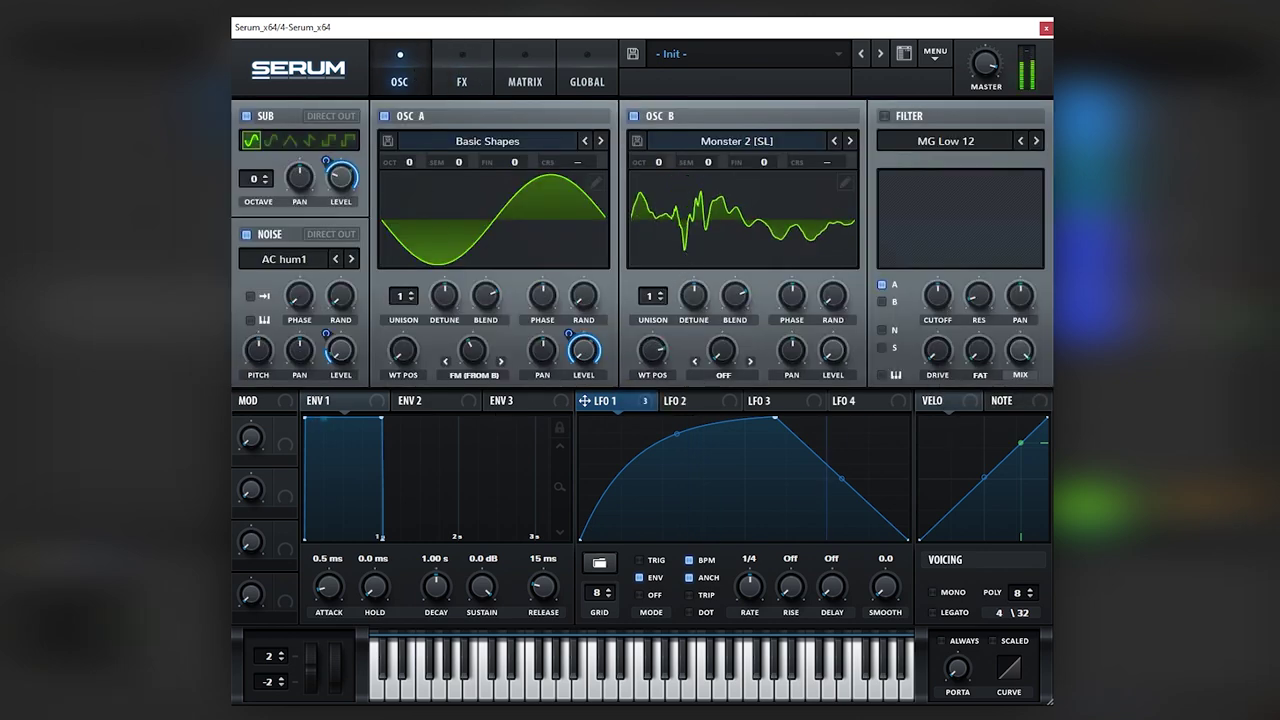
mouse_move(666, 348)
mouse_down()
mouse_move(667, 330)
mouse_move(651, 411)
mouse_move(651, 350)
mouse_up()
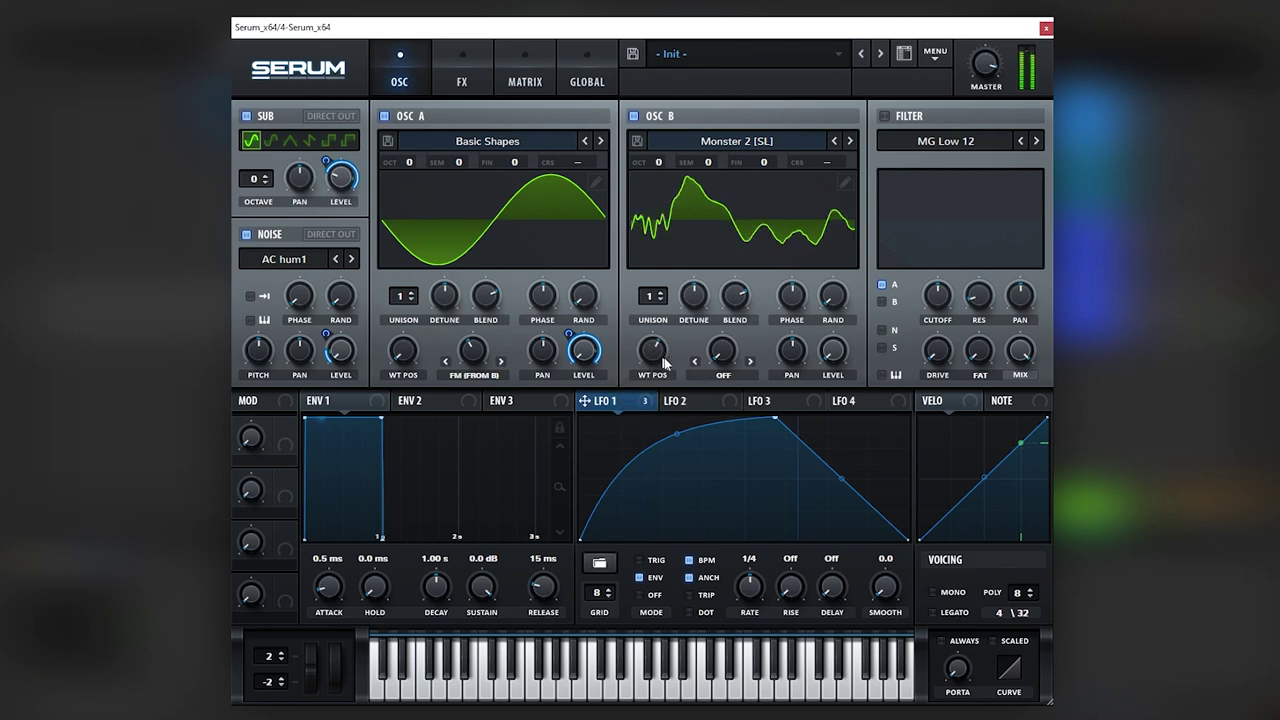
Step: Set Osc B's warp mode to Bend + and adjust the bend amount
click(728, 379)
click(751, 458)
drag(726, 354, 750, 291)
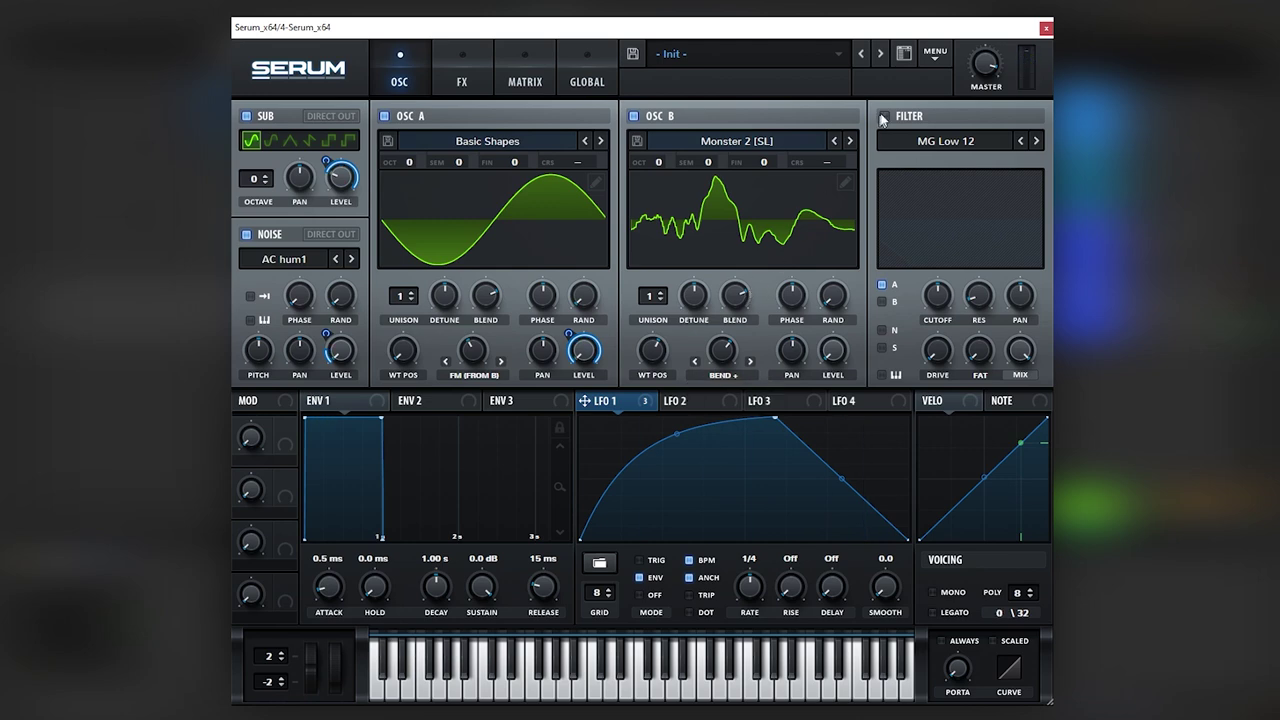
Step: Enable the MG Low 12 filter for Osc A and modulate its cutoff with LFO 1
click(884, 116)
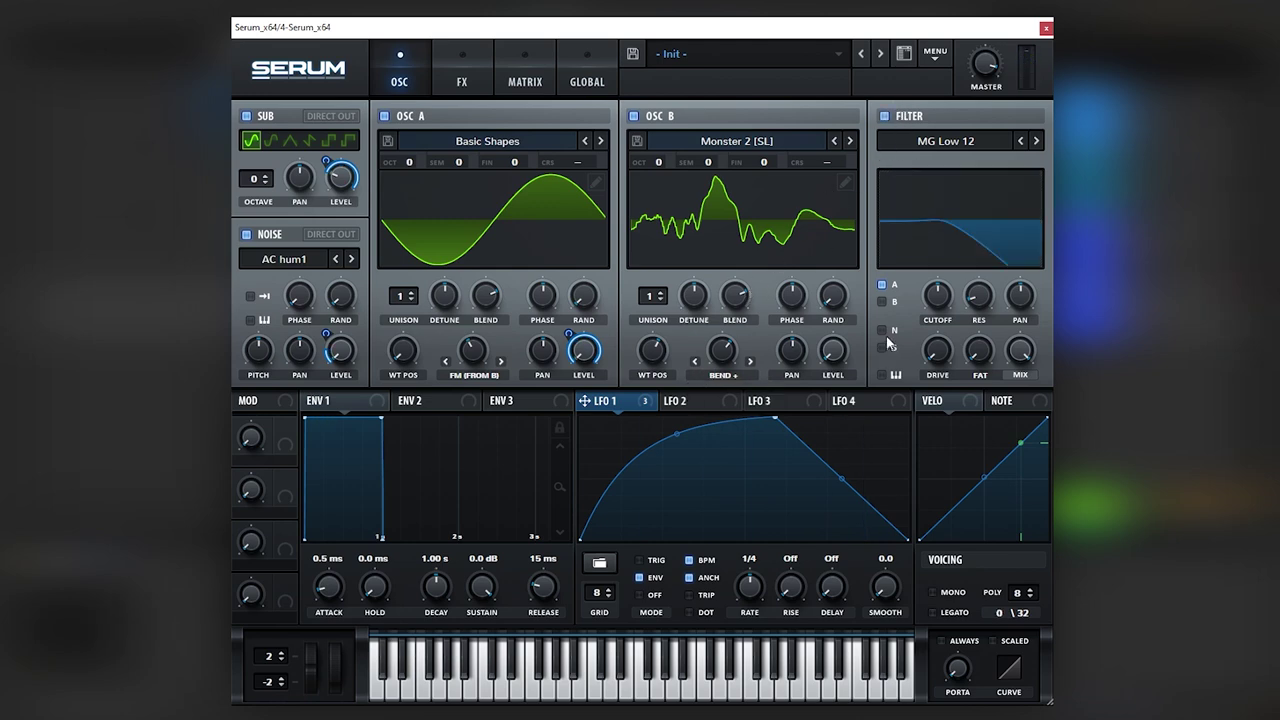
drag(790, 350, 937, 295)
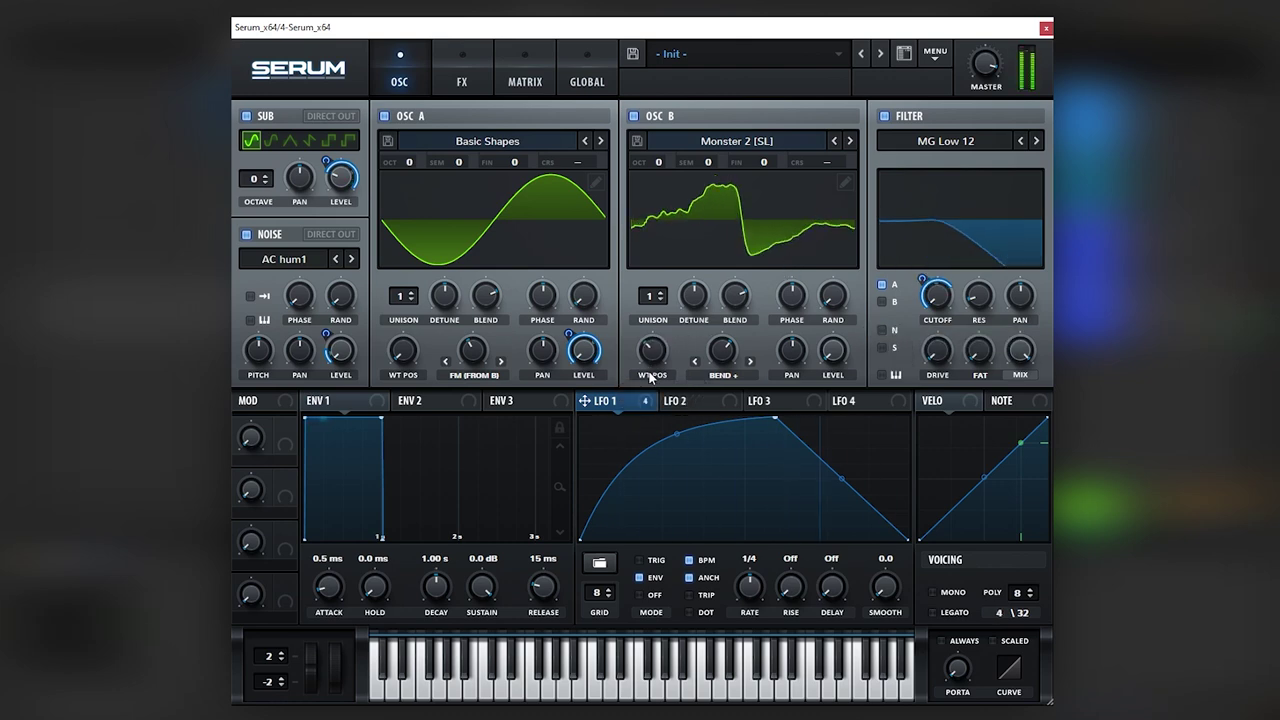
Step: Fine-tune Osc B's wavetable position, the LFO 1 depth on the noise level and Osc A's FM amount
drag(655, 351, 671, 314)
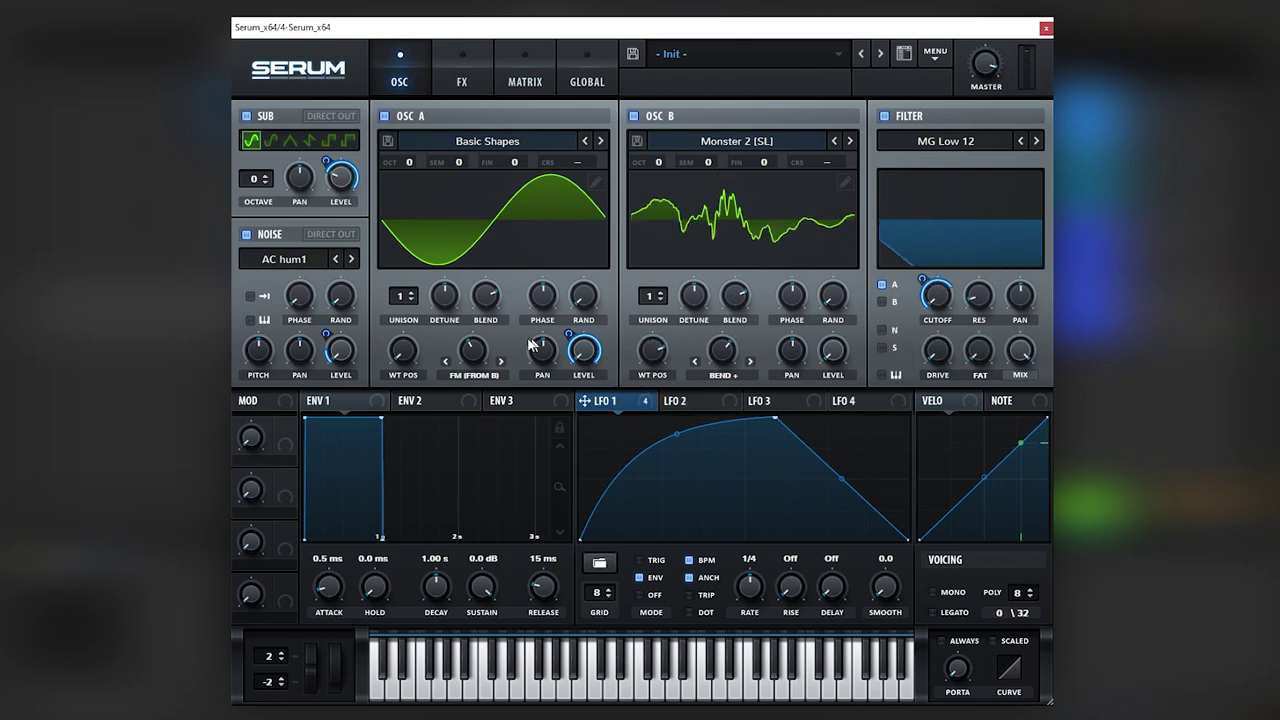
drag(328, 332, 331, 340)
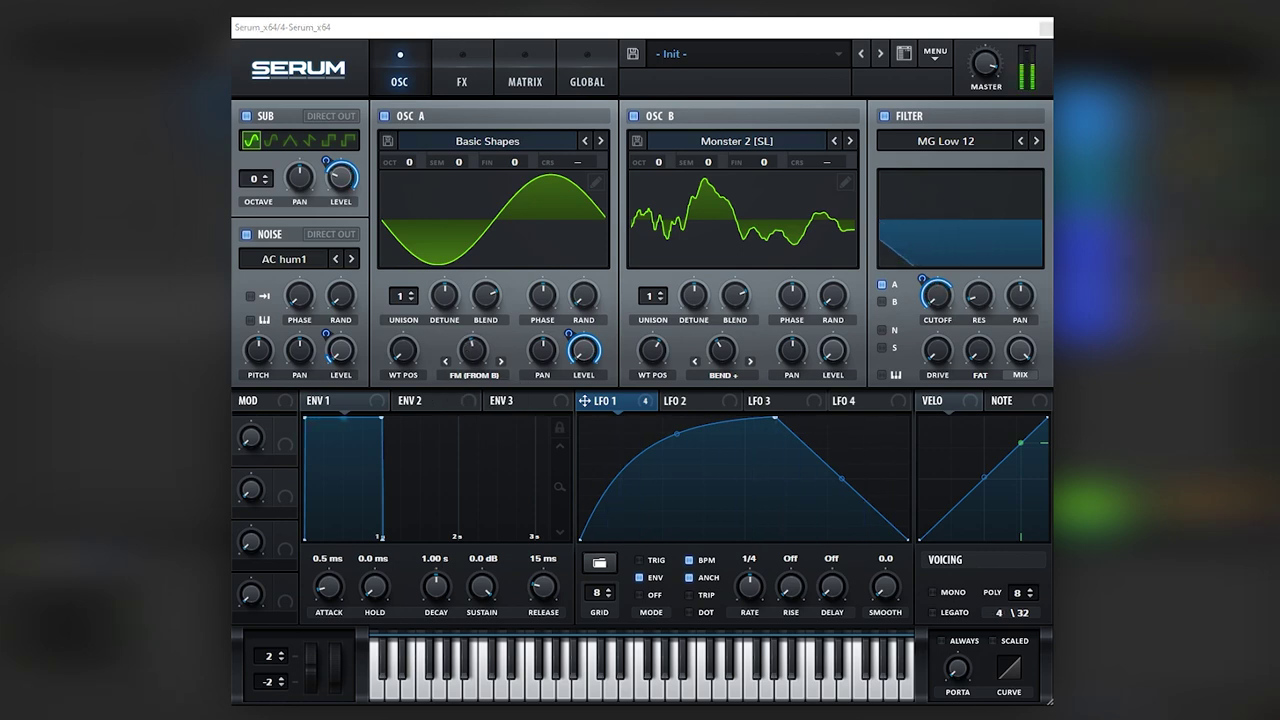
drag(475, 345, 474, 353)
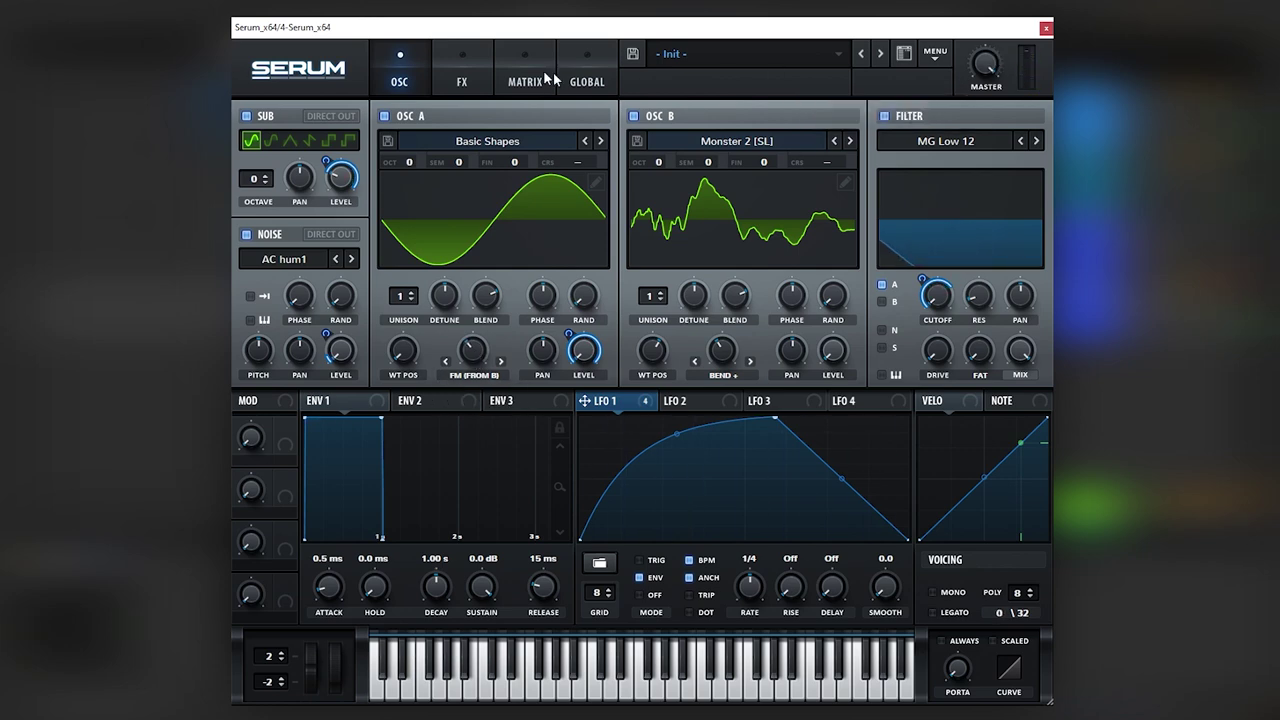
Step: Raise the Combs filter's cutoff and lower Osc B's wavetable position slightly
click(462, 72)
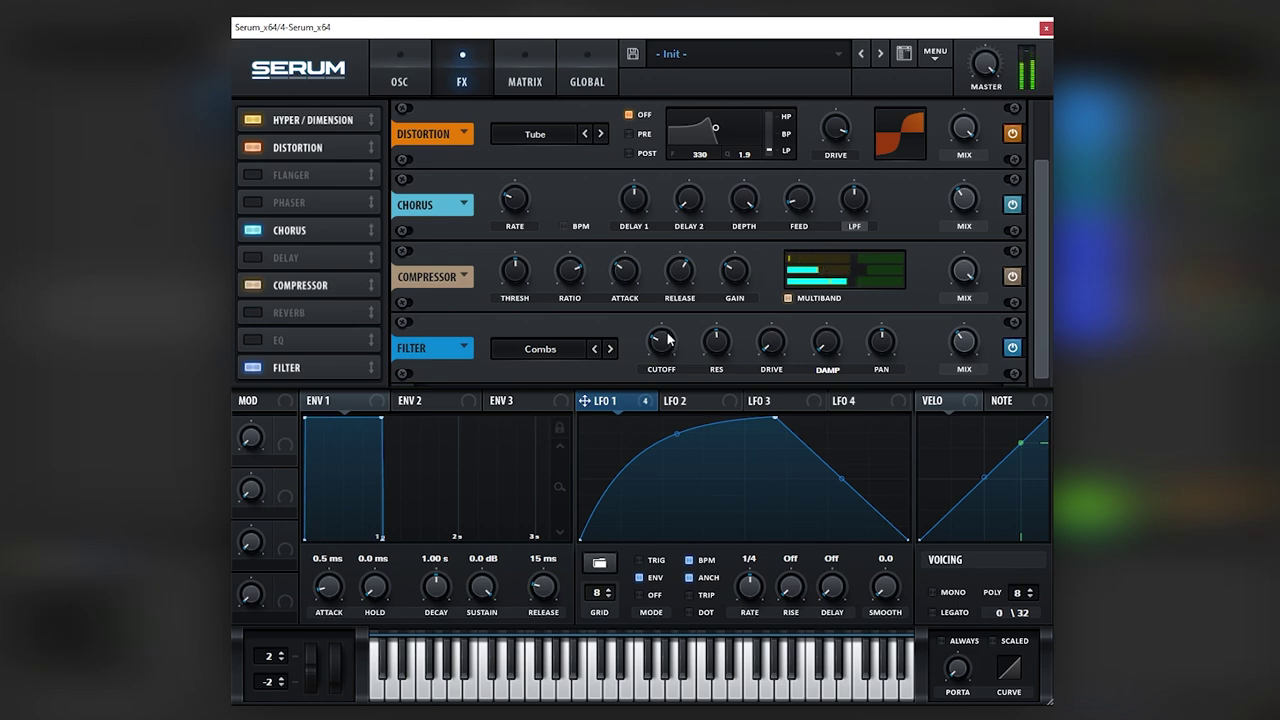
drag(668, 340, 672, 310)
click(400, 75)
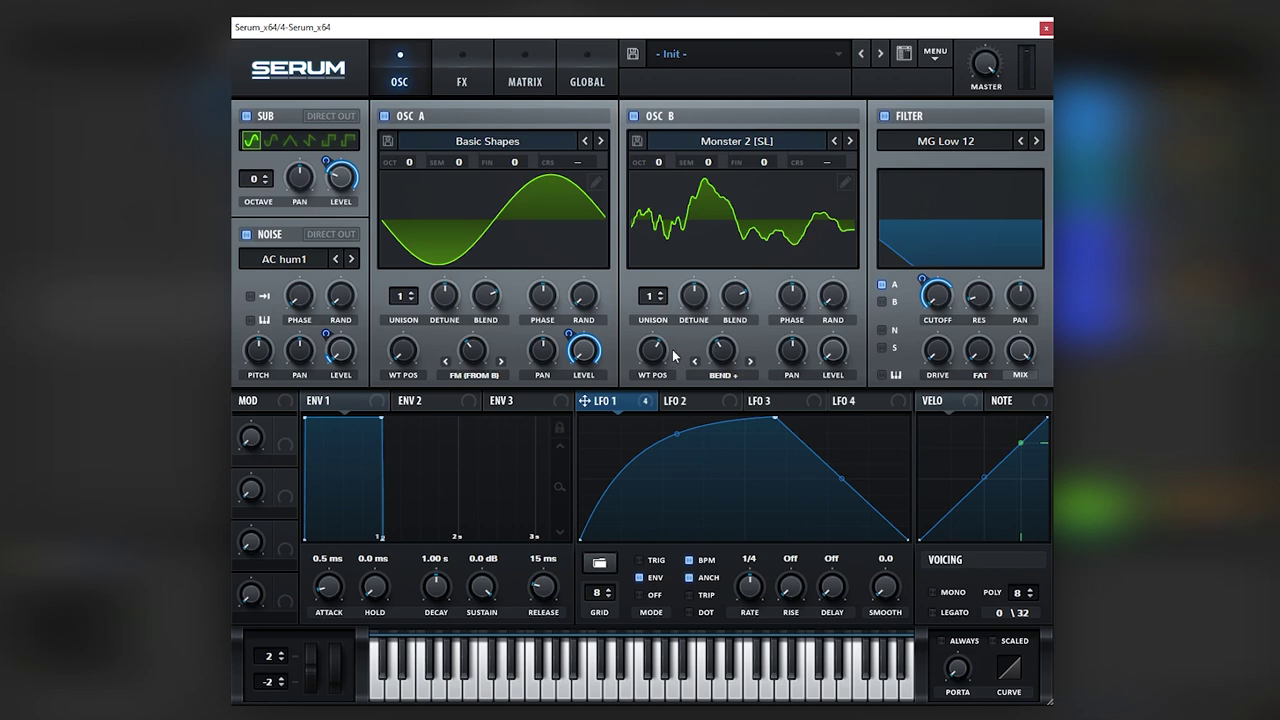
drag(671, 351, 645, 358)
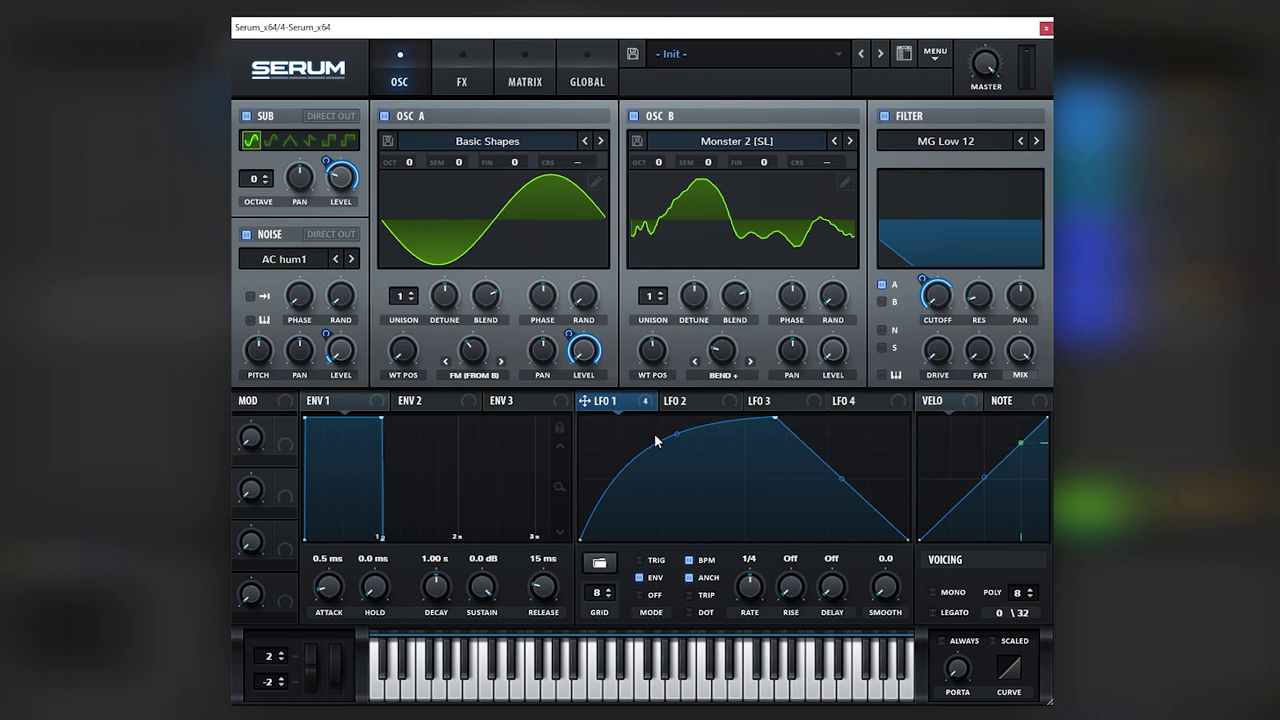
click(462, 80)
click(414, 84)
click(464, 82)
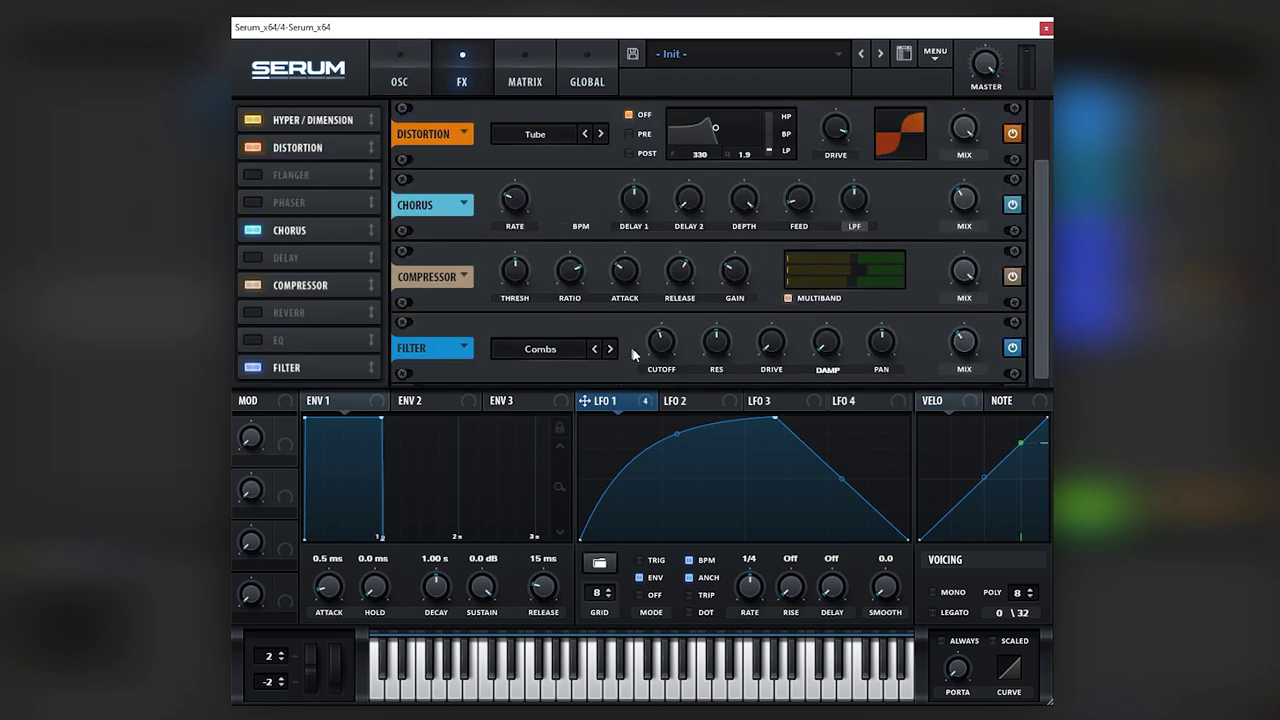
click(396, 90)
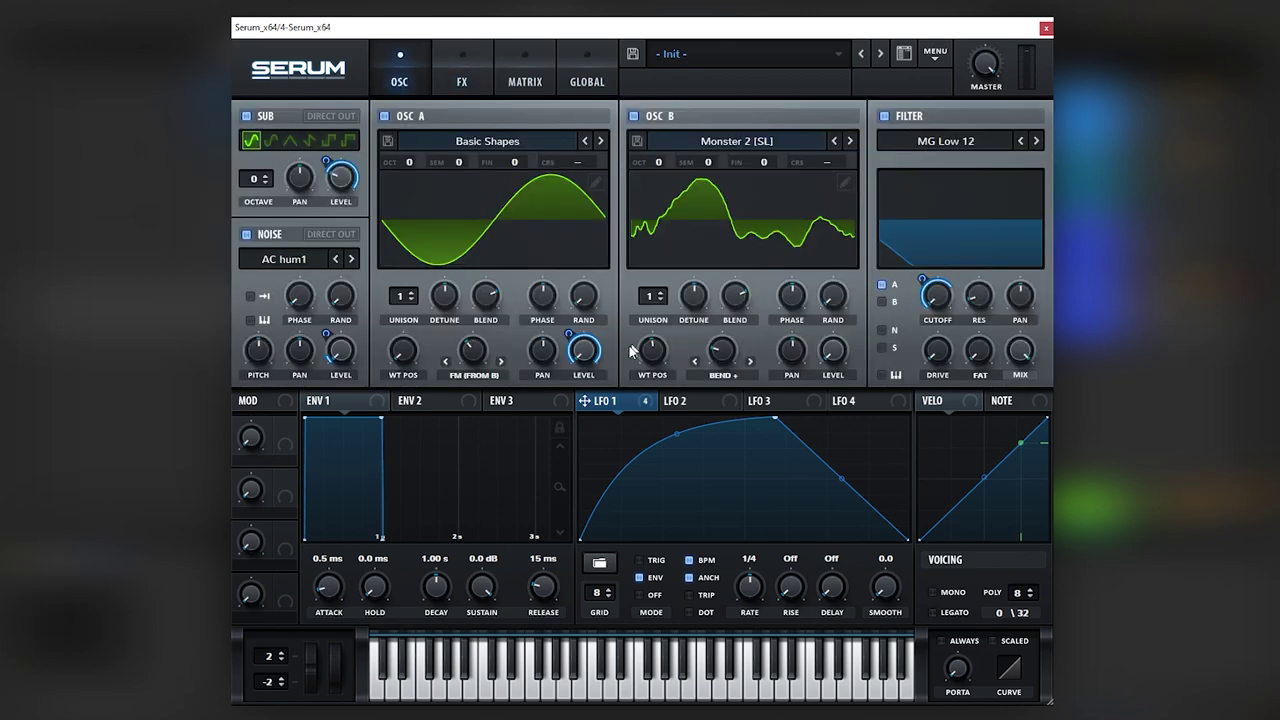